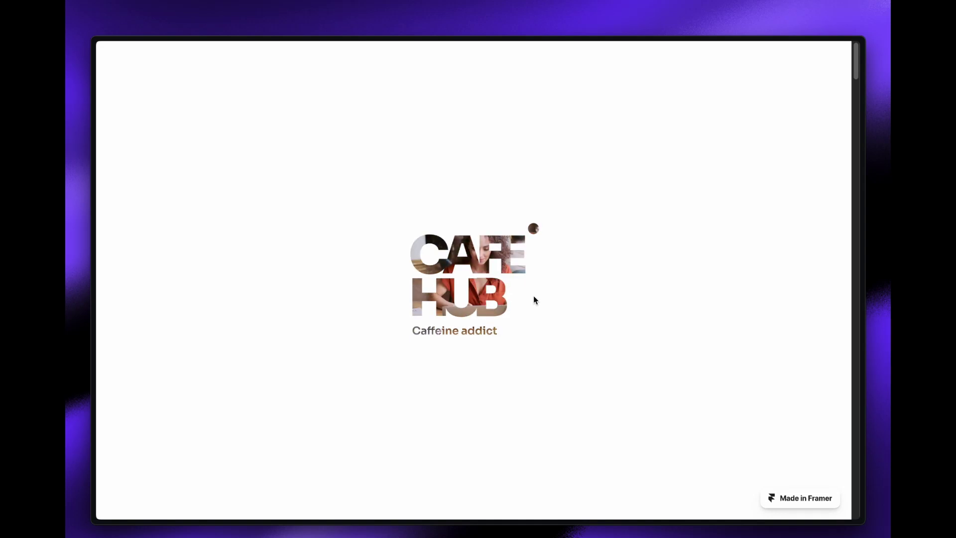
Browse the published page from start to end to examine the video masks in logo, text, card and phone shapes
{"action": "scroll", "coordinate": [535, 298], "scroll_direction": "down", "scroll_amount": 3}
{"action": "scroll", "coordinate": [535, 298], "scroll_direction": "down", "scroll_amount": 6}
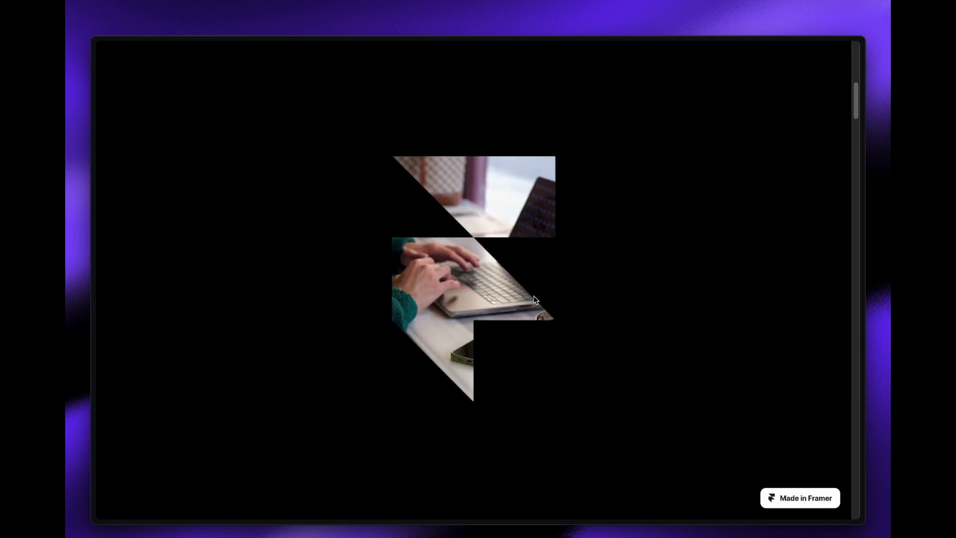
{"action": "scroll", "coordinate": [535, 299], "scroll_direction": "down", "scroll_amount": 6}
{"action": "scroll", "coordinate": [534, 298], "scroll_direction": "down", "scroll_amount": 3}
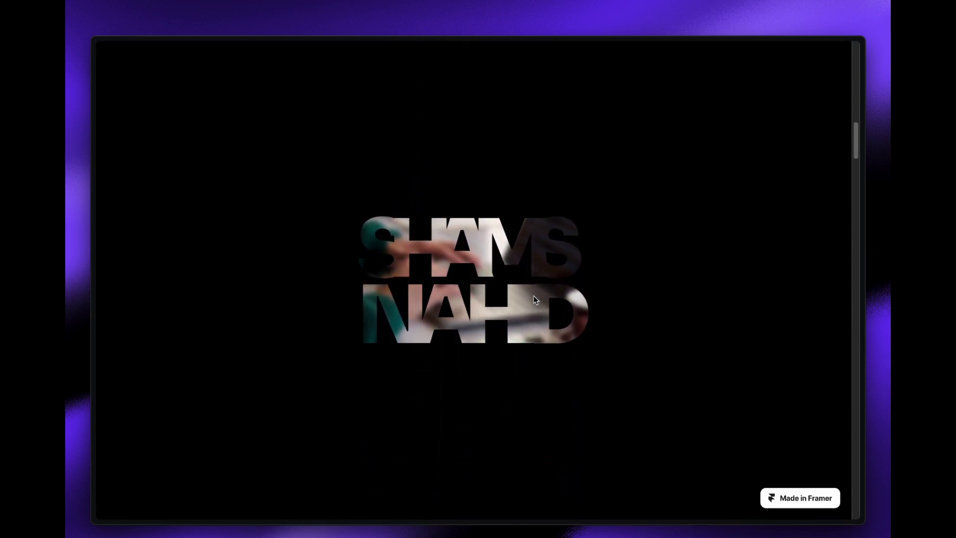
{"action": "scroll", "coordinate": [533, 295], "scroll_direction": "down", "scroll_amount": 9}
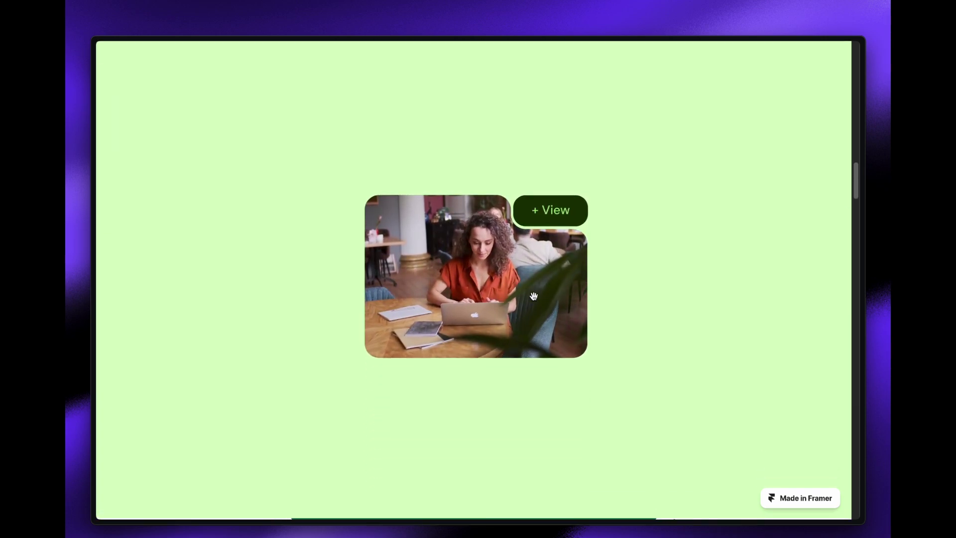
{"action": "scroll", "coordinate": [534, 297], "scroll_direction": "down", "scroll_amount": 3}
{"action": "scroll", "coordinate": [533, 296], "scroll_direction": "down", "scroll_amount": 6}
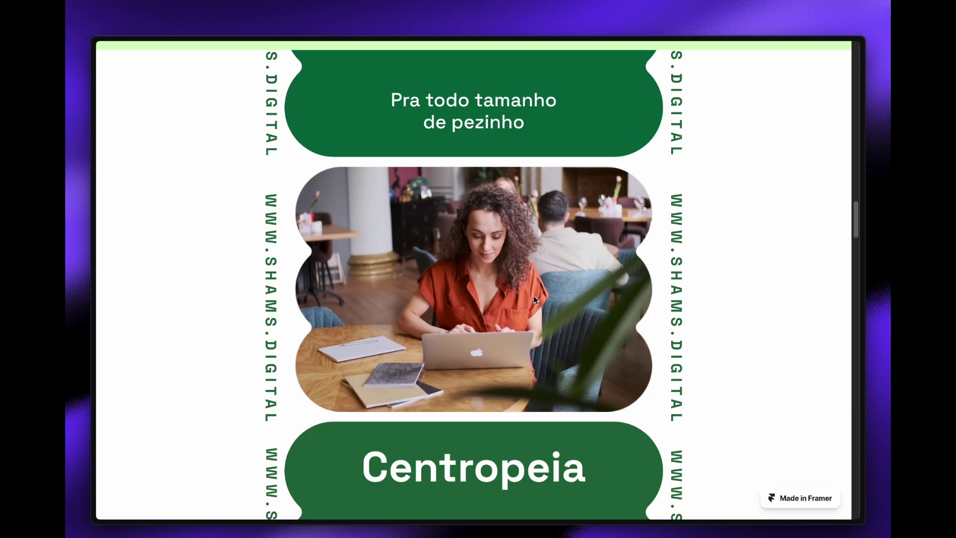
{"action": "scroll", "coordinate": [533, 294], "scroll_direction": "down", "scroll_amount": 1}
{"action": "scroll", "coordinate": [534, 294], "scroll_direction": "down", "scroll_amount": 9}
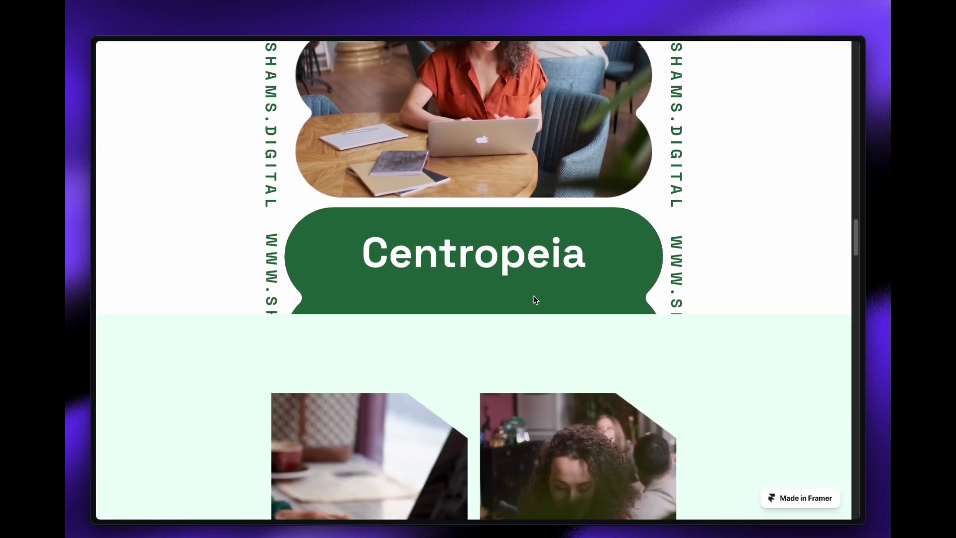
{"action": "scroll", "coordinate": [534, 296], "scroll_direction": "down", "scroll_amount": 10}
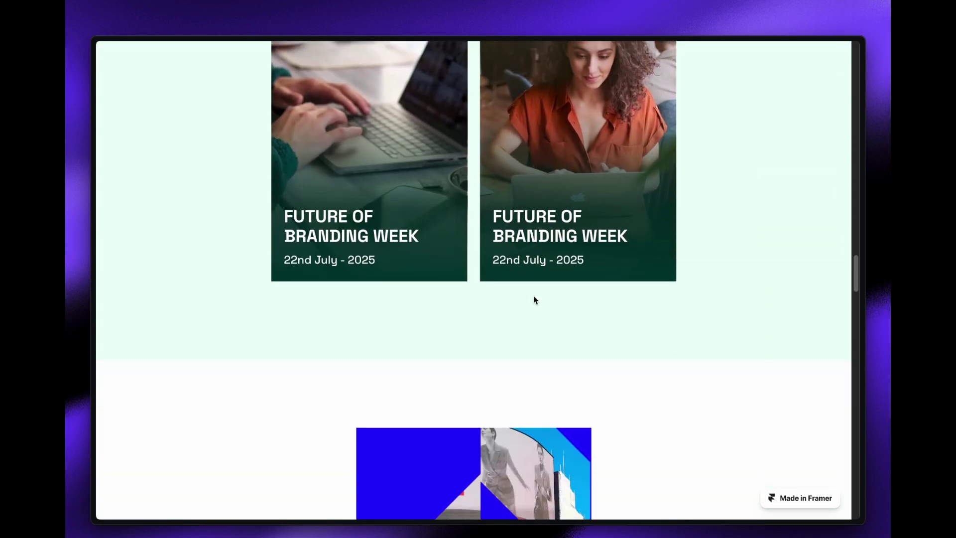
{"action": "scroll", "coordinate": [533, 295], "scroll_direction": "down", "scroll_amount": 10}
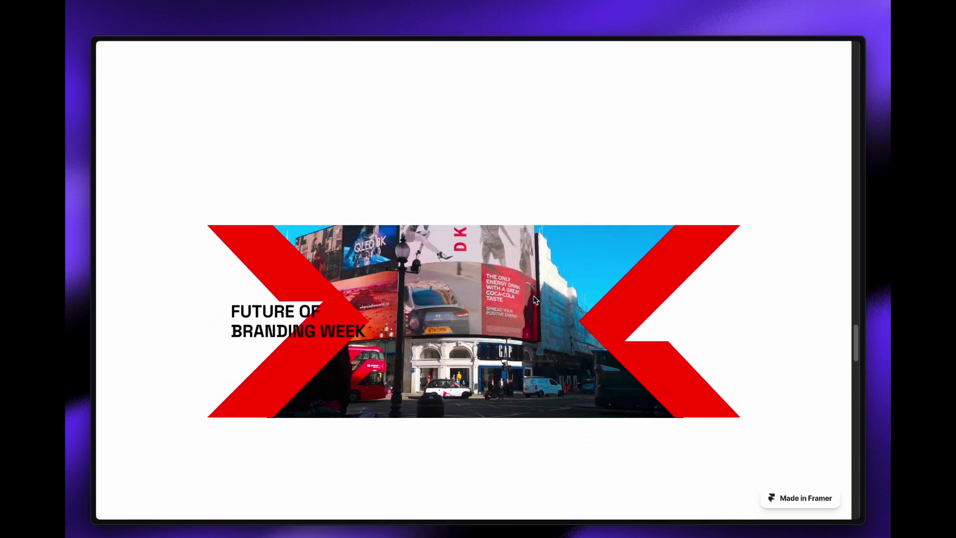
{"action": "scroll", "coordinate": [533, 294], "scroll_direction": "down", "scroll_amount": 6}
{"action": "scroll", "coordinate": [534, 299], "scroll_direction": "down", "scroll_amount": 3}
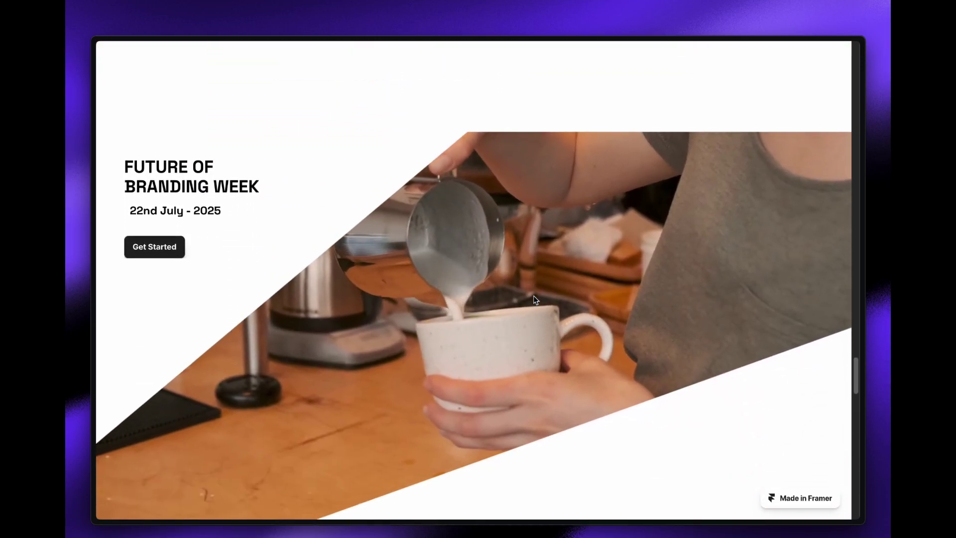
{"action": "scroll", "coordinate": [534, 295], "scroll_direction": "down", "scroll_amount": 8}
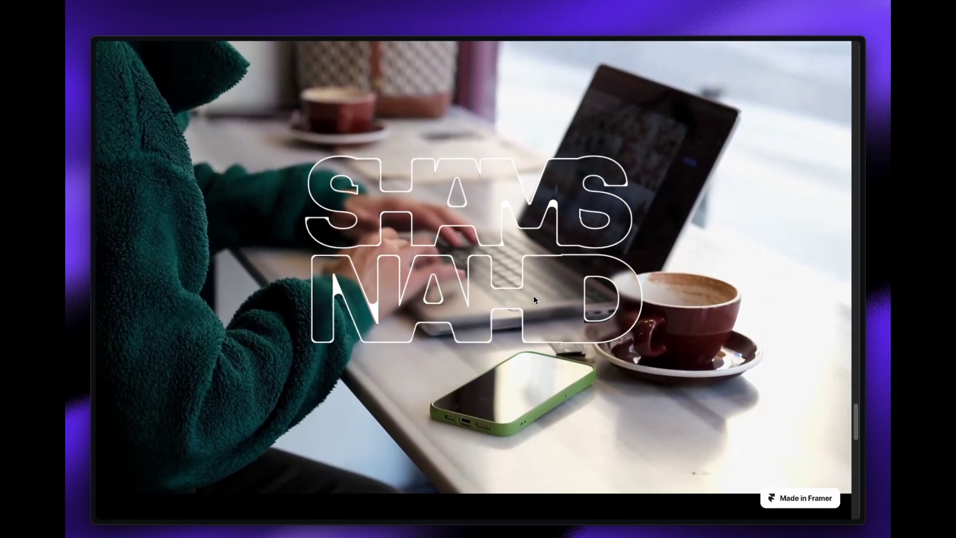
{"action": "scroll", "coordinate": [534, 299], "scroll_direction": "down", "scroll_amount": 8}
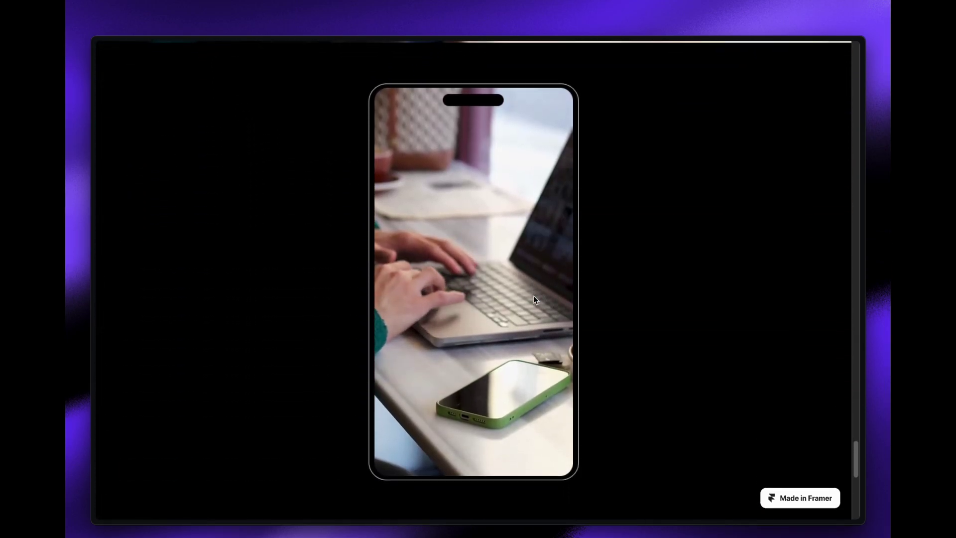
{"action": "scroll", "coordinate": [534, 294], "scroll_direction": "down", "scroll_amount": 10}
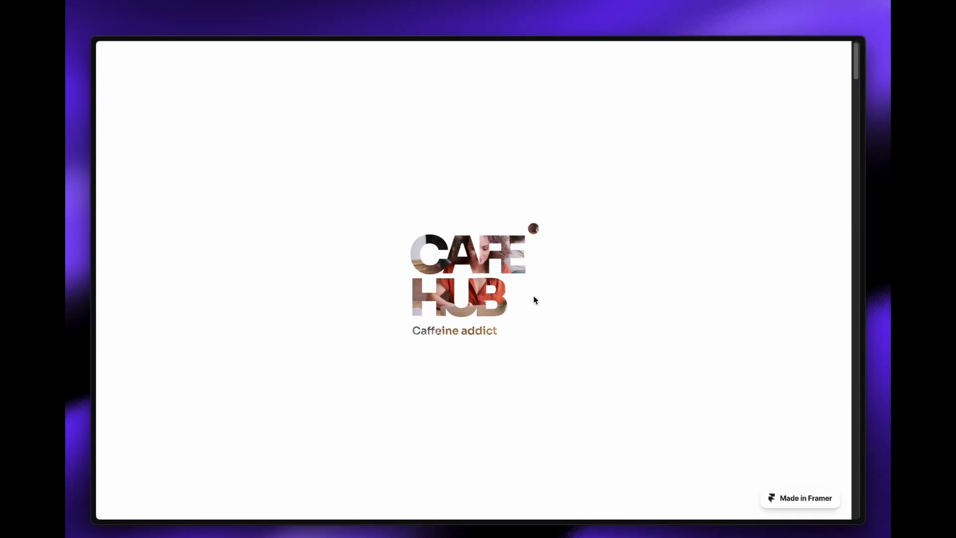
Review the page's opening sections again, covering the CAFE HUB, F-shaped logo and lettering video masks
{"action": "scroll", "coordinate": [536, 300], "scroll_direction": "down", "scroll_amount": 1}
{"action": "scroll", "coordinate": [534, 298], "scroll_direction": "down", "scroll_amount": 8}
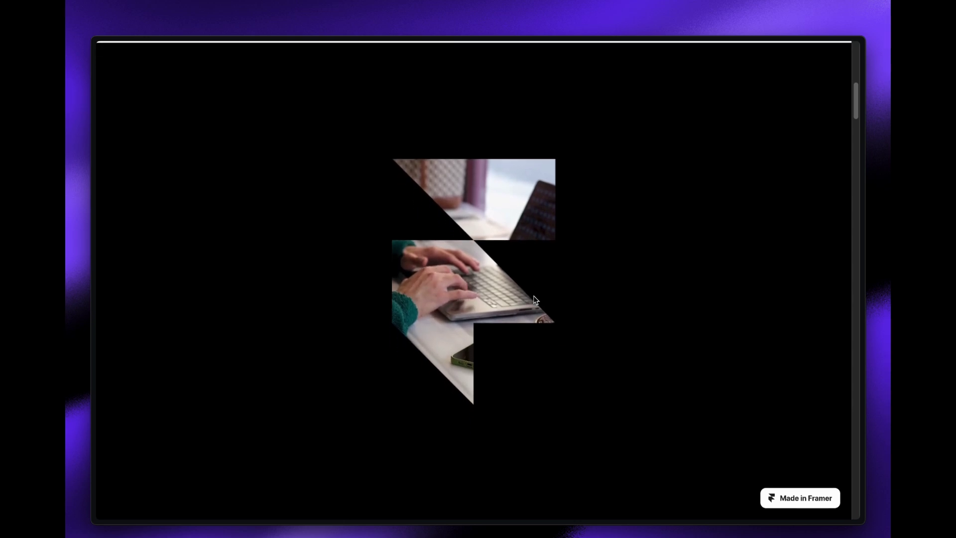
{"action": "scroll", "coordinate": [535, 300], "scroll_direction": "down", "scroll_amount": 3}
{"action": "scroll", "coordinate": [536, 300], "scroll_direction": "down", "scroll_amount": 5}
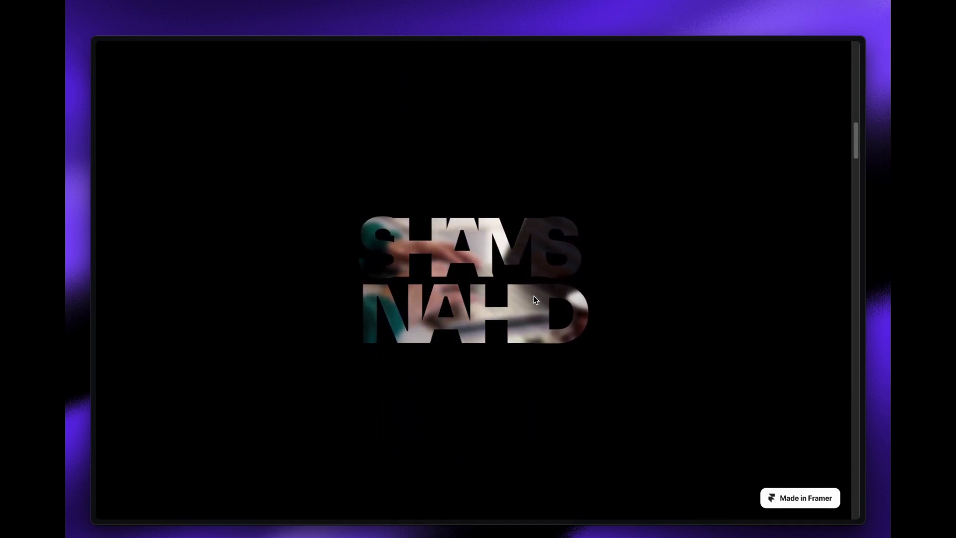
{"action": "scroll", "coordinate": [533, 296], "scroll_direction": "down", "scroll_amount": 5}
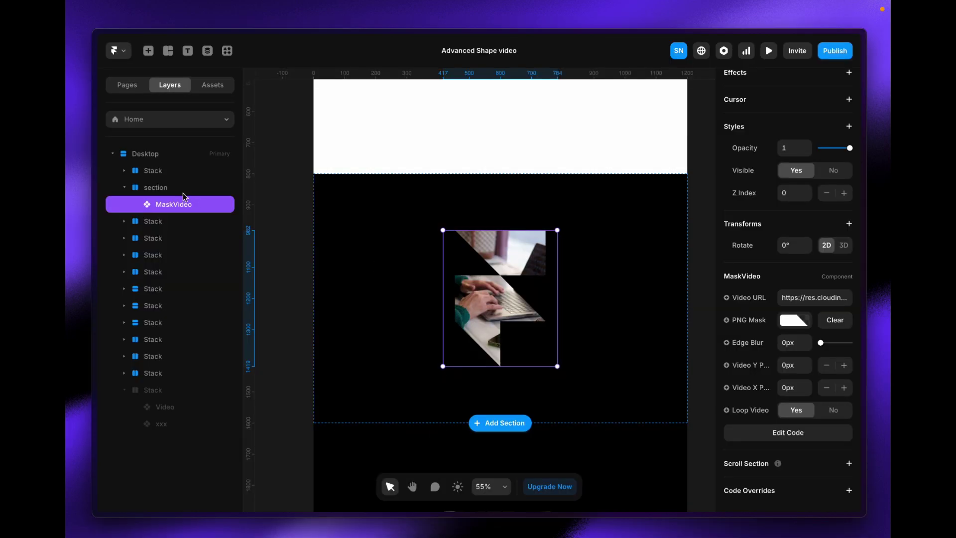
In the Framer project, view the code of the F-shaped MaskVideo component and return to the Home page canvas
{"action": "left_click", "coordinate": [184, 188]}
{"action": "left_click", "coordinate": [188, 208]}
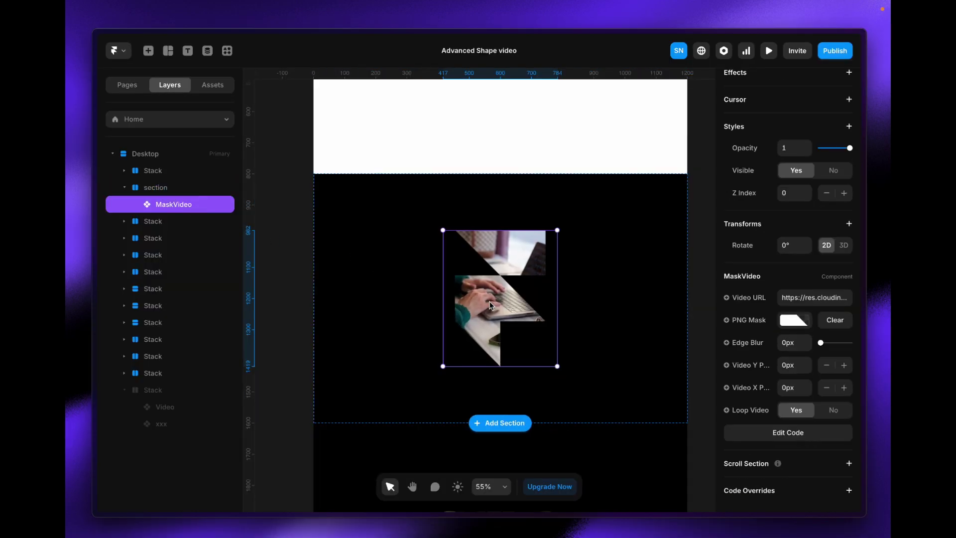
{"action": "scroll", "coordinate": [489, 301], "scroll_direction": "up", "scroll_amount": 5}
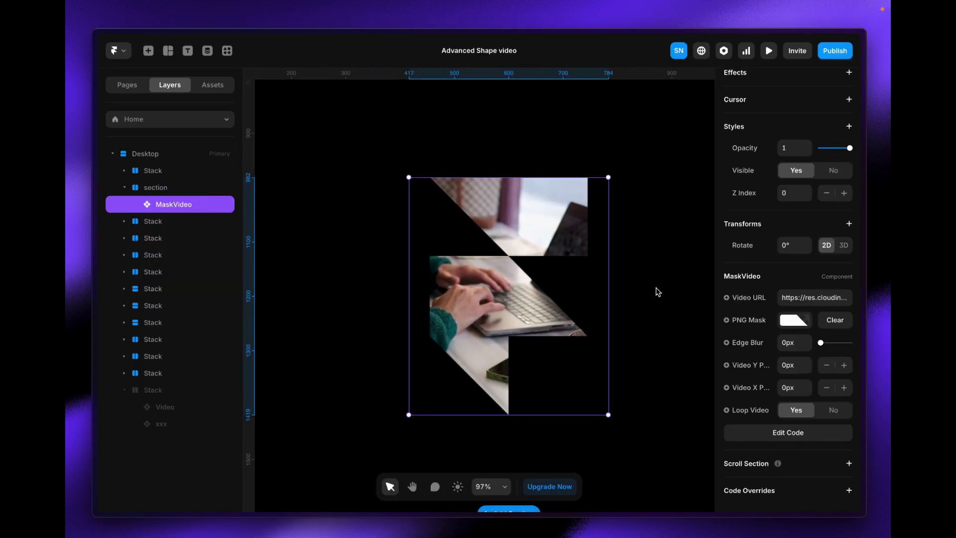
{"action": "left_click", "coordinate": [758, 433]}
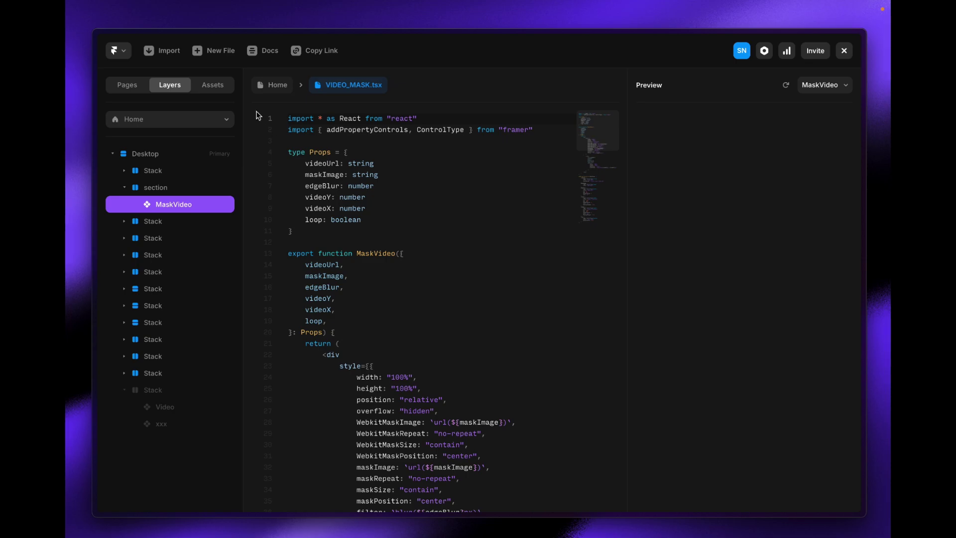
{"action": "left_click", "coordinate": [270, 86]}
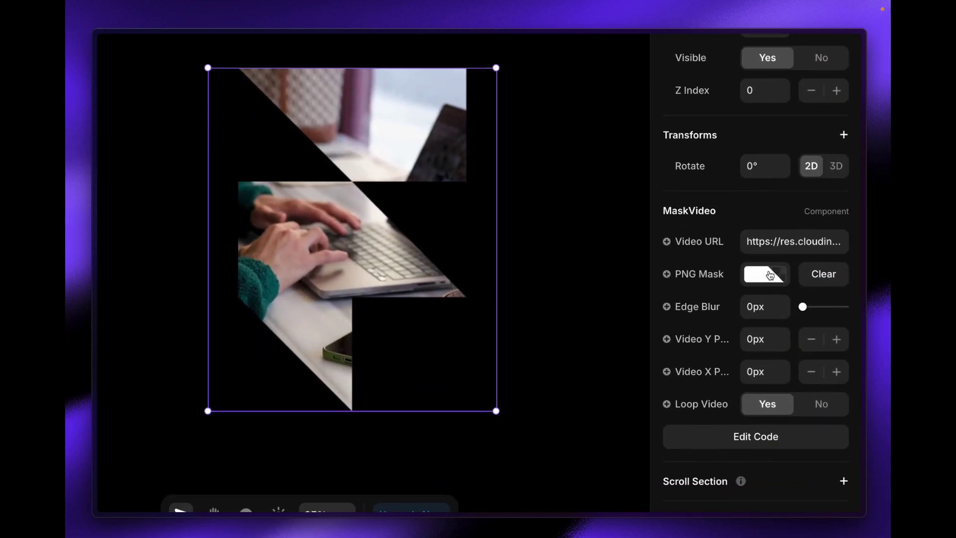
Check the component's Video URL, switch to Cloudinary's Media Explorer, and reopen the details of the laptop-and-coffee video from the file list
{"action": "left_click", "coordinate": [769, 245]}
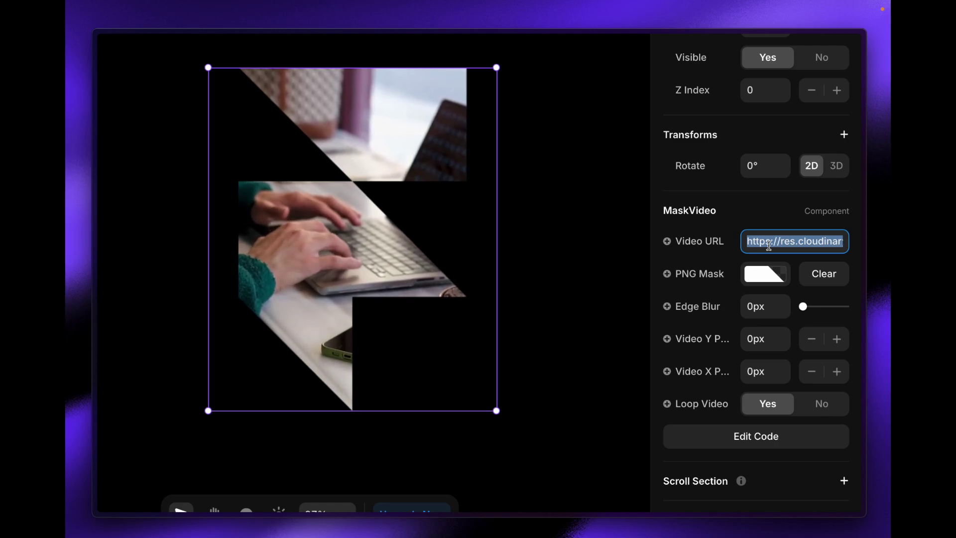
{"action": "mouse_move", "coordinate": [66, 111]}
{"action": "left_click", "coordinate": [112, 208]}
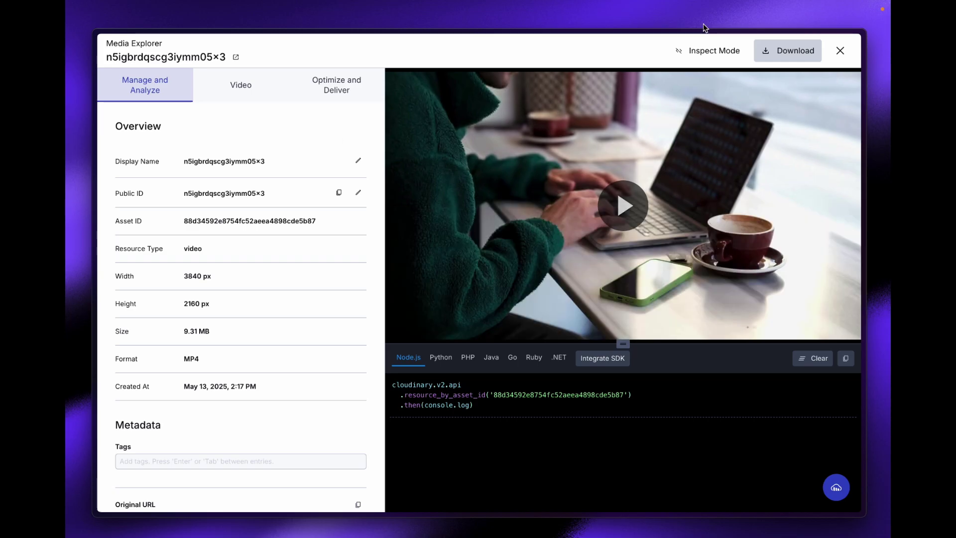
{"action": "left_click", "coordinate": [841, 51]}
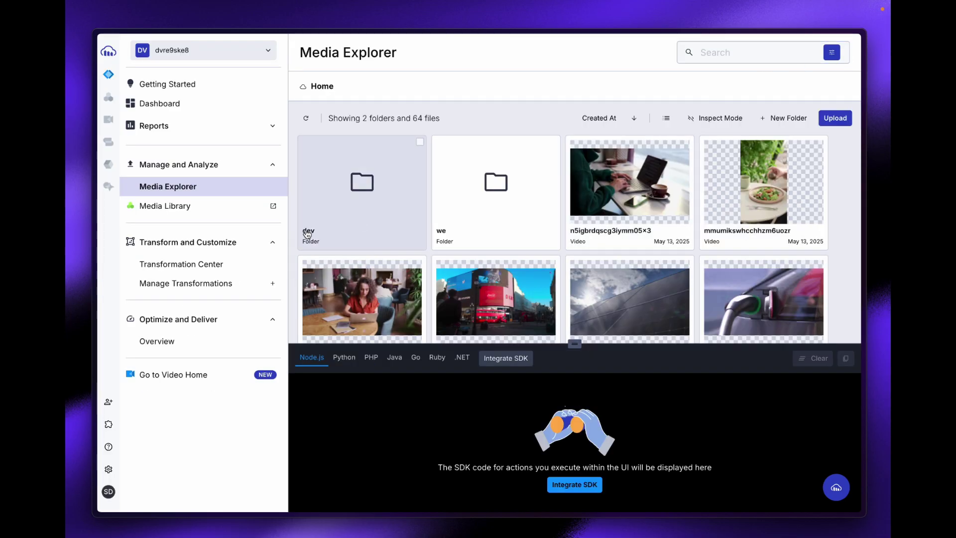
{"action": "left_click", "coordinate": [578, 202]}
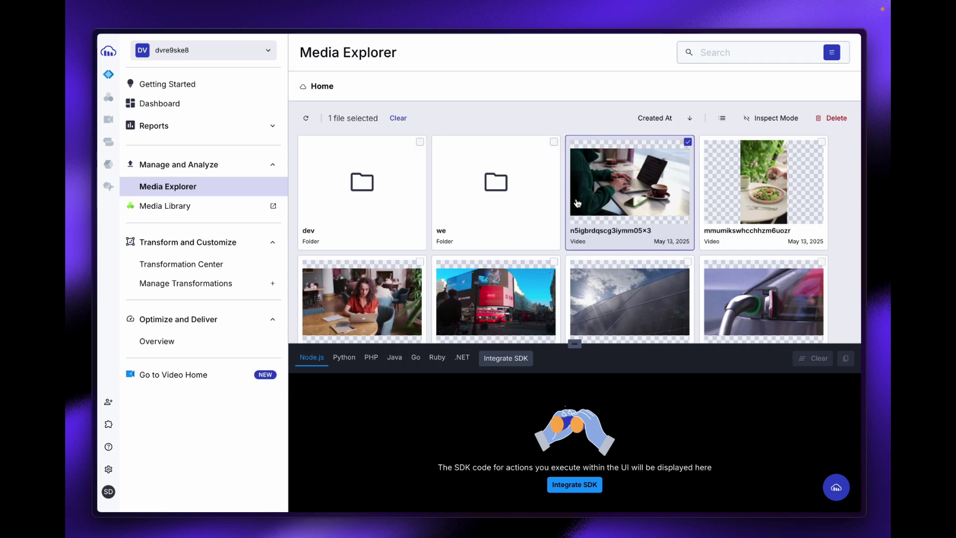
{"action": "double_click", "coordinate": [577, 201]}
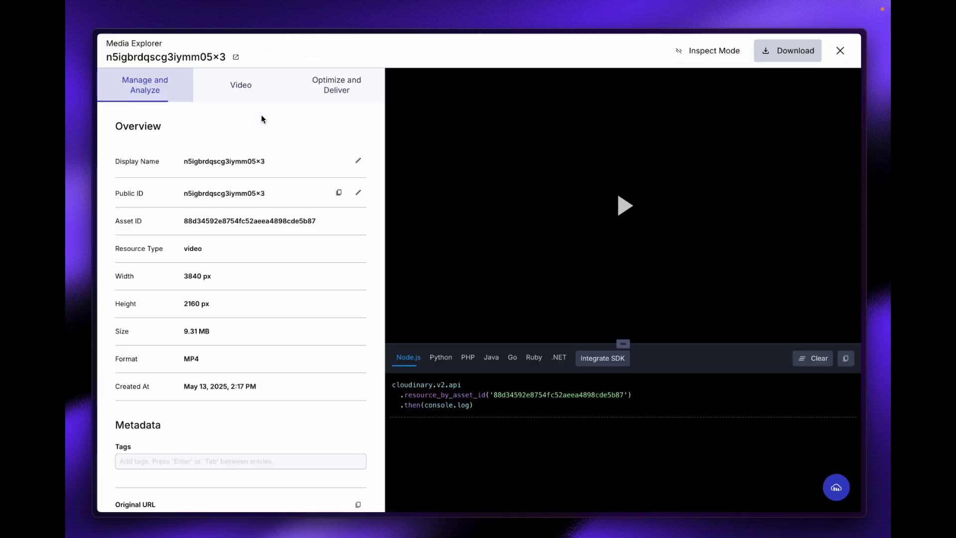
View the video's Optimize and Deliver URLs in Cloudinary and switch back to the Framer project
{"action": "left_click", "coordinate": [339, 87]}
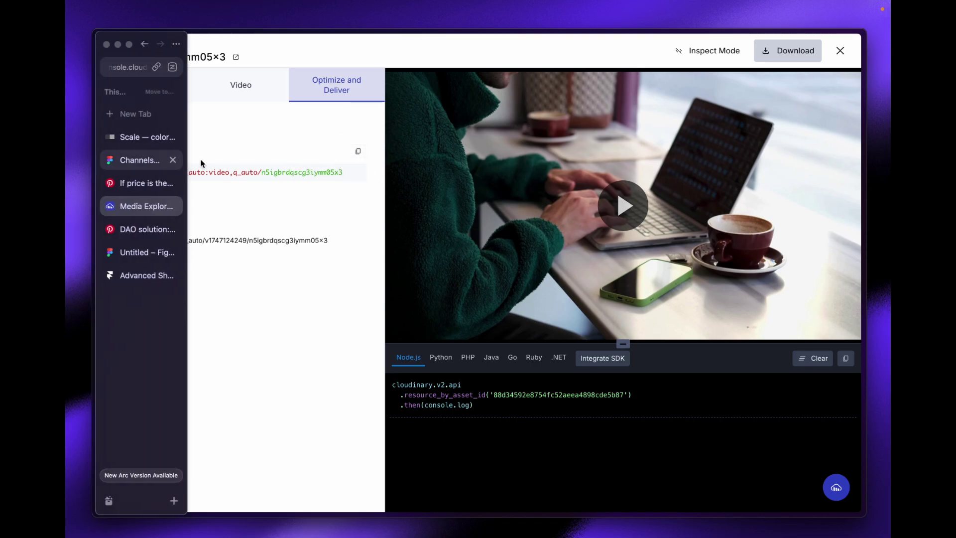
{"action": "mouse_move", "coordinate": [130, 208]}
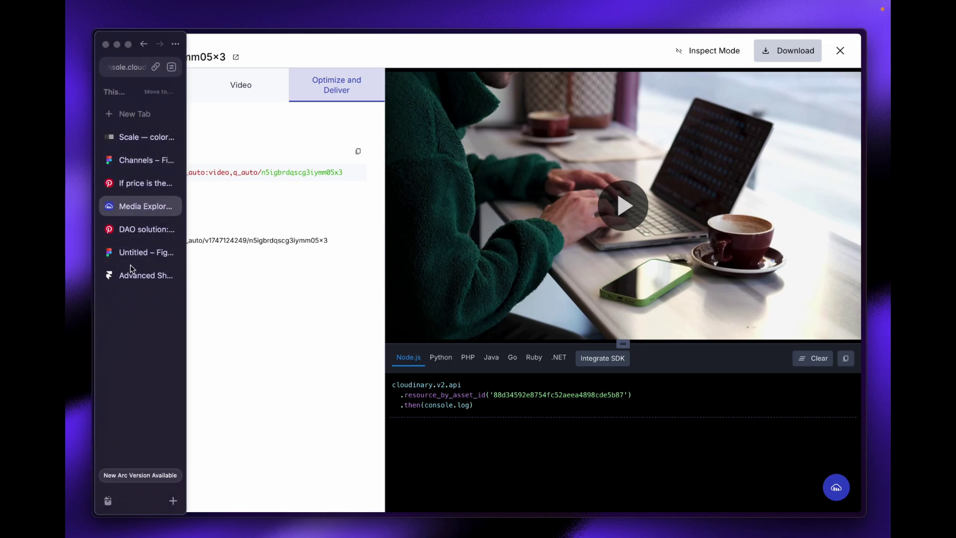
{"action": "left_click", "coordinate": [144, 252]}
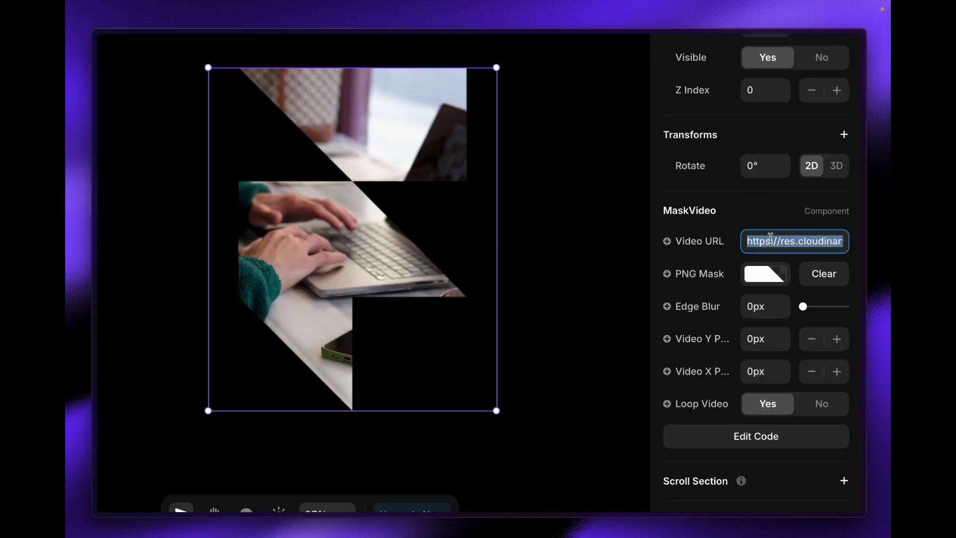
Examine the PNG Mask image of the F-shaped MaskVideo against the canvas and close its settings
{"action": "left_click", "coordinate": [764, 281]}
{"action": "mouse_move", "coordinate": [534, 359]}
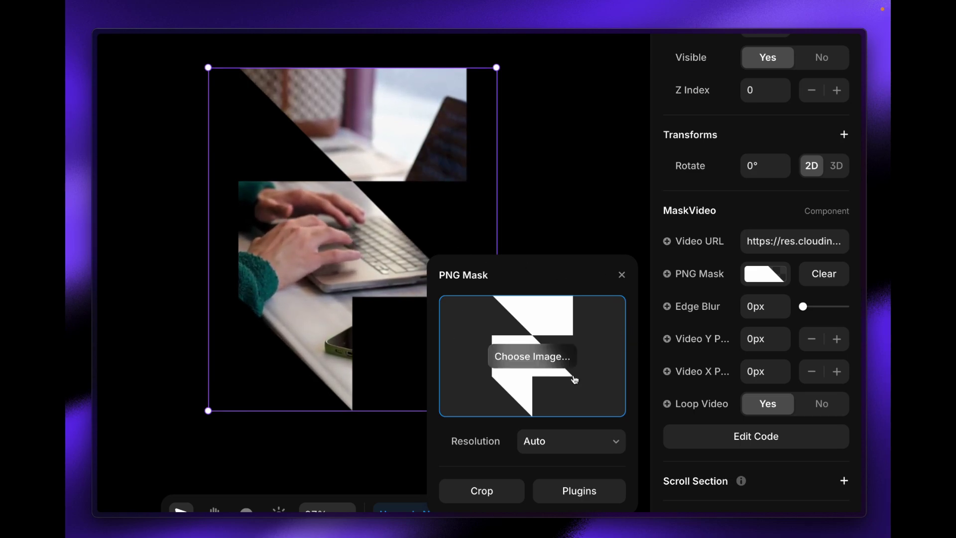
{"action": "scroll", "coordinate": [258, 137], "scroll_direction": "down", "scroll_amount": 3}
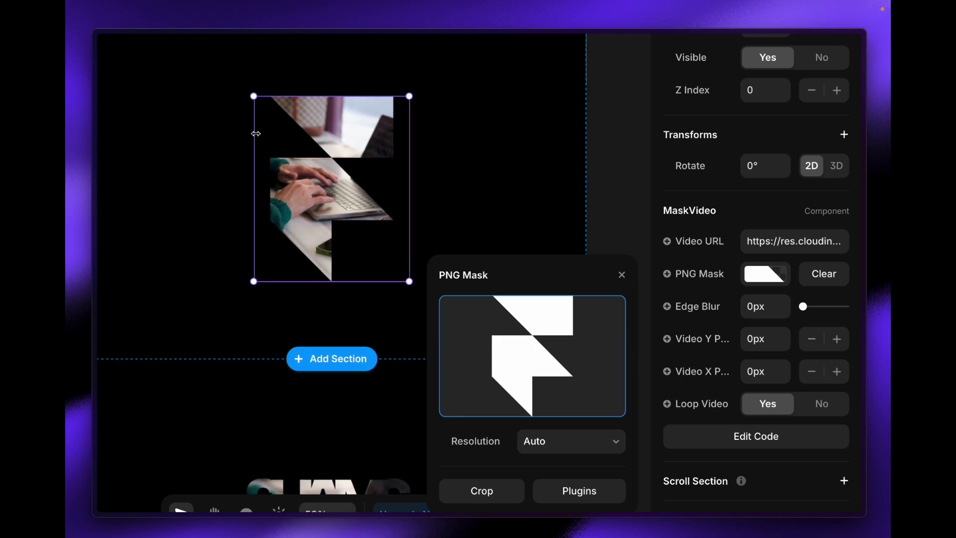
{"action": "scroll", "coordinate": [255, 133], "scroll_direction": "left", "scroll_amount": 1}
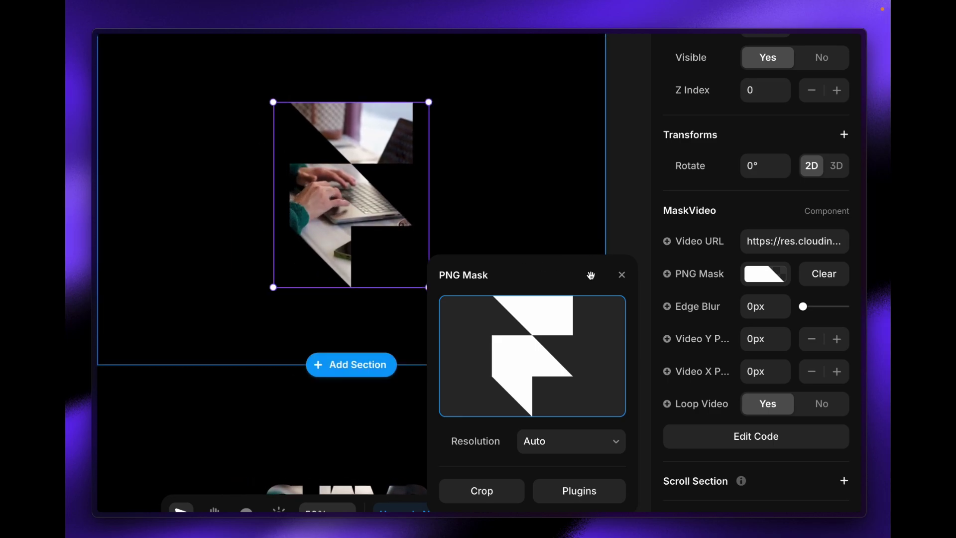
{"action": "left_click", "coordinate": [734, 327]}
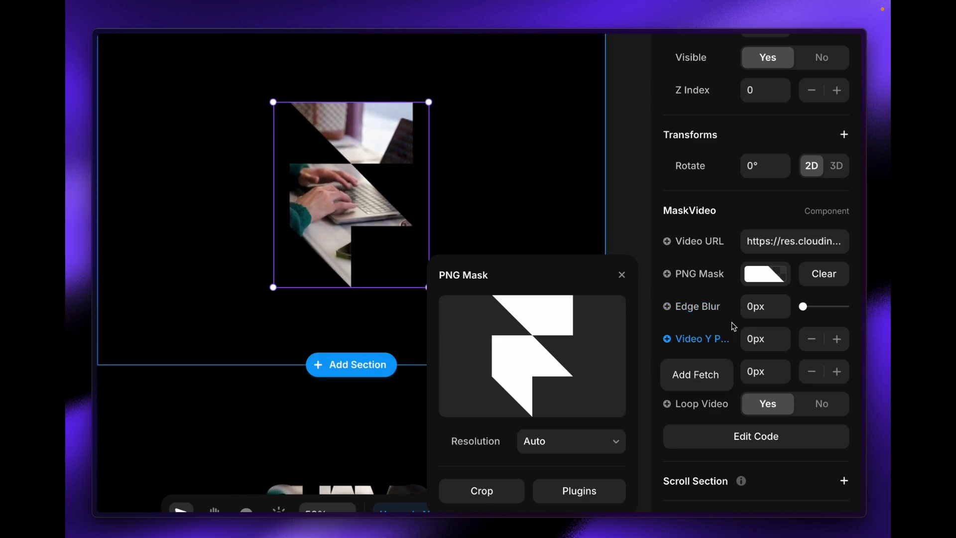
{"action": "left_click", "coordinate": [733, 298]}
{"action": "left_click", "coordinate": [623, 276]}
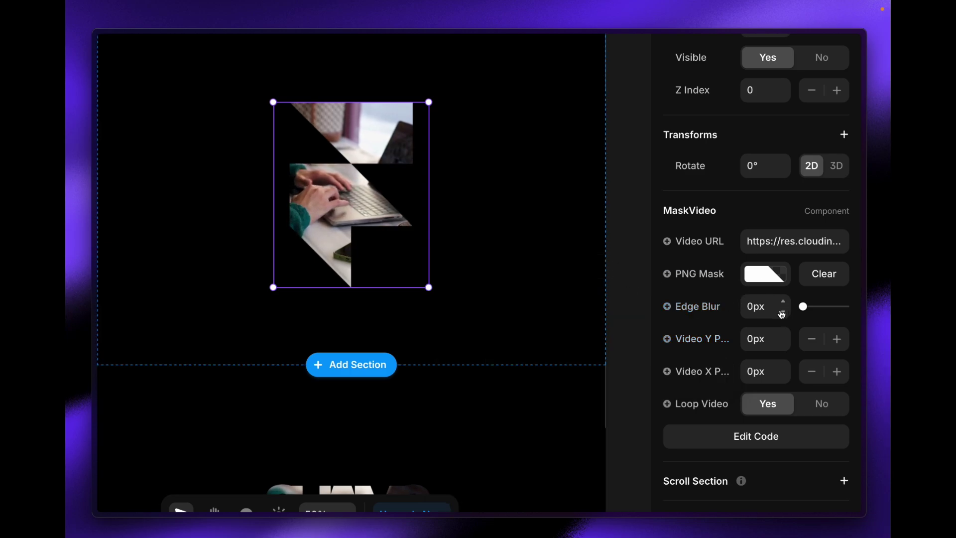
Try setting Loop Video to No on the F-shaped MaskVideo, and restore it to Yes
{"action": "scroll", "coordinate": [714, 358], "scroll_direction": "down", "scroll_amount": 1}
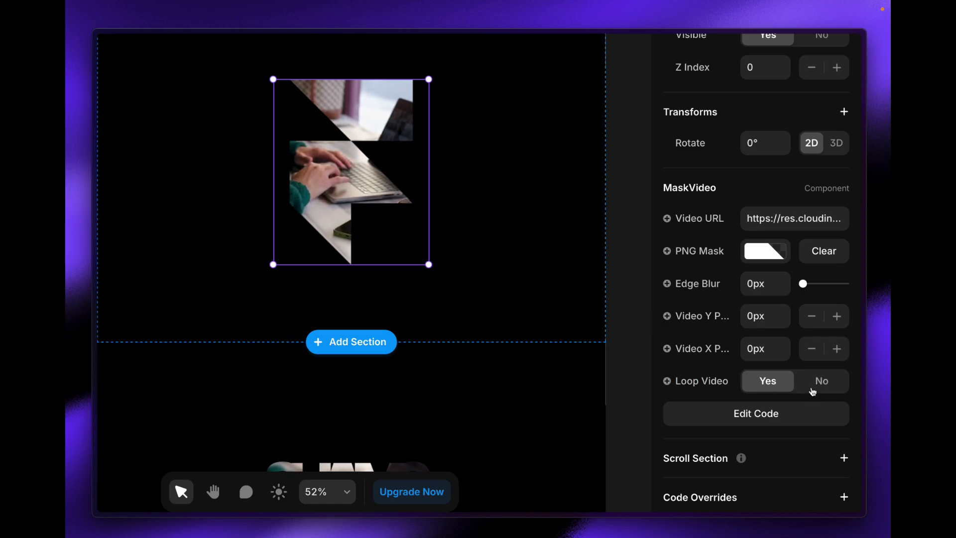
{"action": "left_click", "coordinate": [828, 390]}
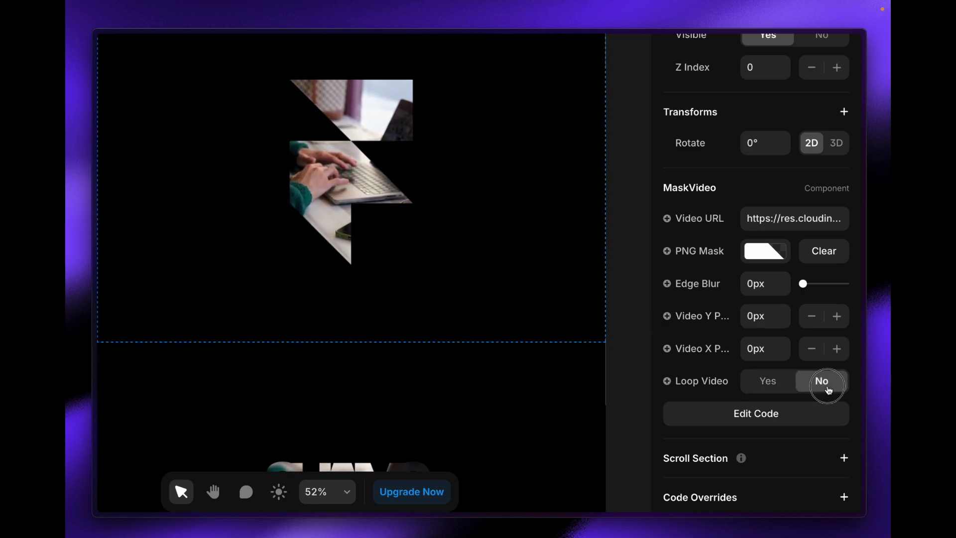
{"action": "left_click", "coordinate": [768, 387]}
Select the CAFE HUB MaskVideo in the page's first stack to view its settings
{"action": "scroll", "coordinate": [345, 224], "scroll_direction": "down", "scroll_amount": 3}
{"action": "scroll", "coordinate": [344, 228], "scroll_direction": "up", "scroll_amount": 5}
{"action": "left_click", "coordinate": [381, 193]}
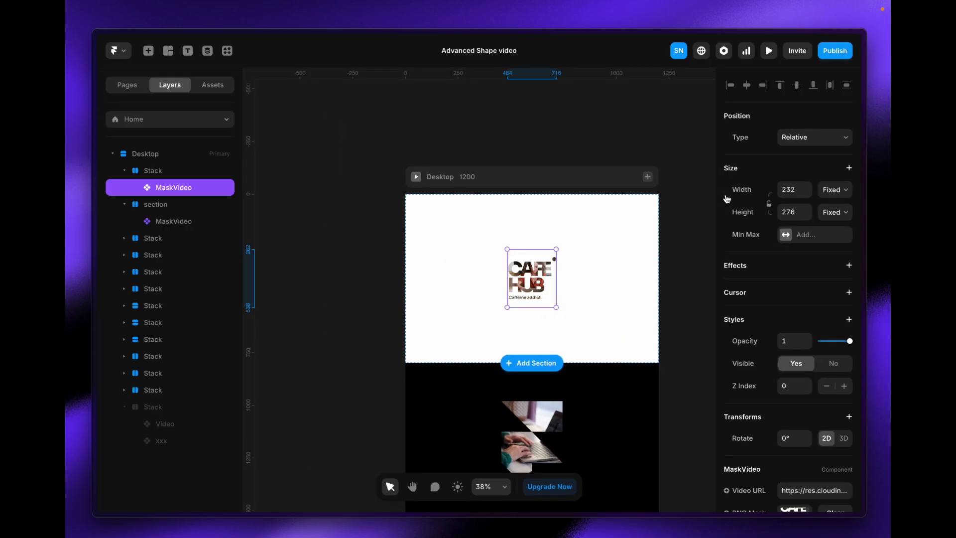
{"action": "scroll", "coordinate": [509, 269], "scroll_direction": "up", "scroll_amount": 10}
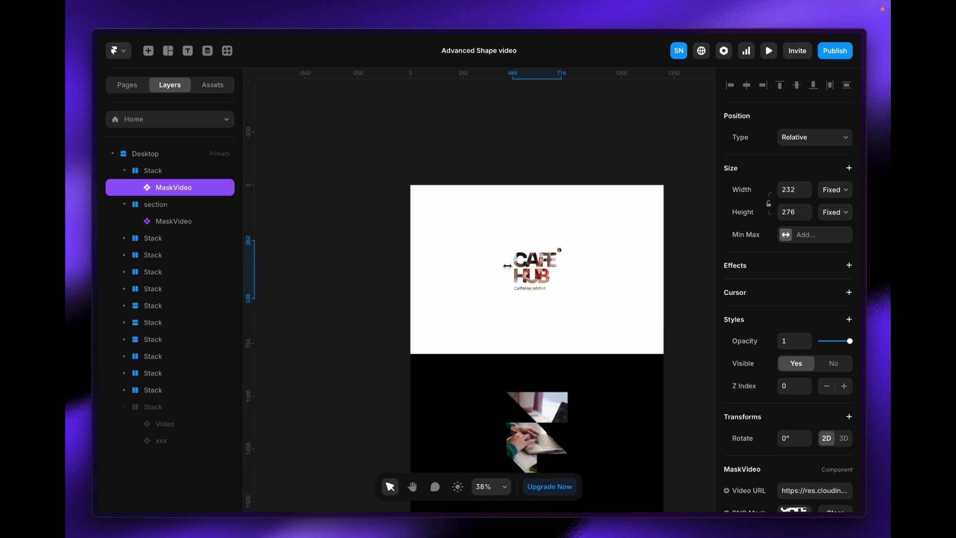
Examine the PNG Mask image of the CAFE HUB MaskVideo and close its settings
{"action": "scroll", "coordinate": [533, 283], "scroll_direction": "right", "scroll_amount": 2}
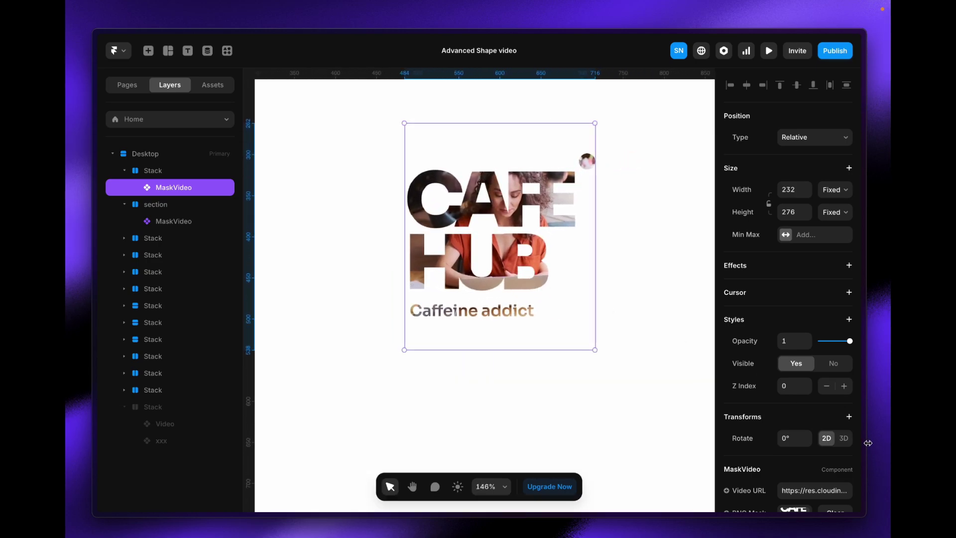
{"action": "scroll", "coordinate": [821, 428], "scroll_direction": "down", "scroll_amount": 3}
{"action": "left_click", "coordinate": [792, 367]}
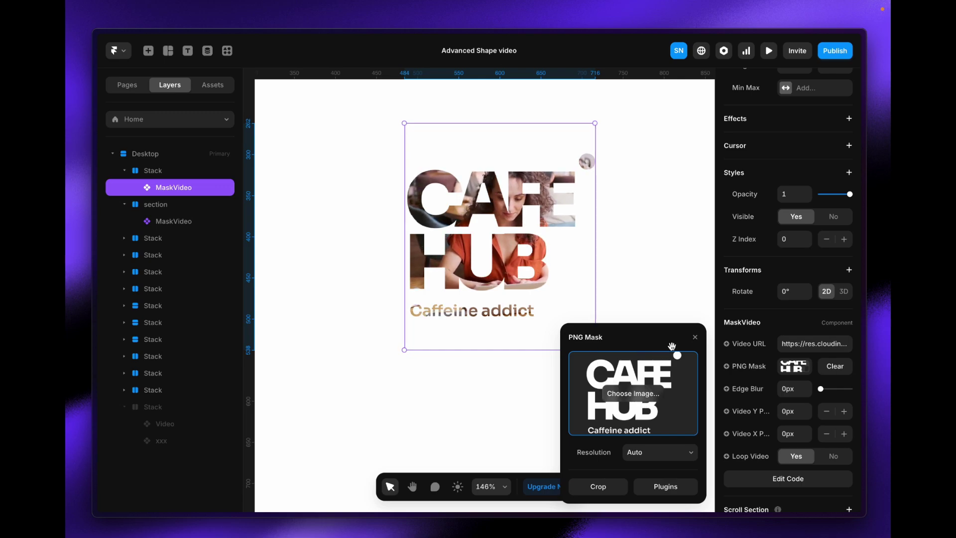
{"action": "left_click", "coordinate": [696, 338]}
View the settings of the MaskVideo shaped as large lettering in the third section, and look over the light green section below it
{"action": "scroll", "coordinate": [518, 368], "scroll_direction": "down", "scroll_amount": 5}
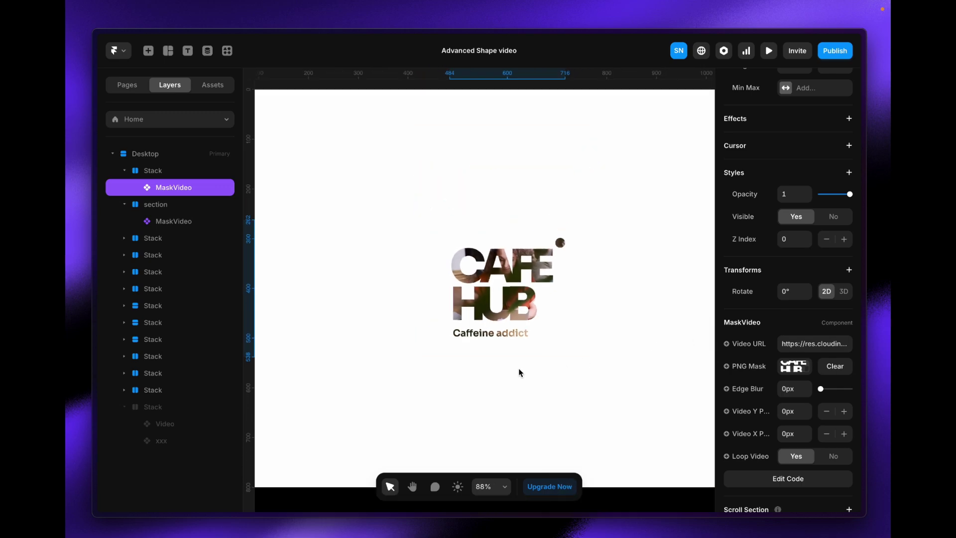
{"action": "scroll", "coordinate": [518, 372], "scroll_direction": "down", "scroll_amount": 15}
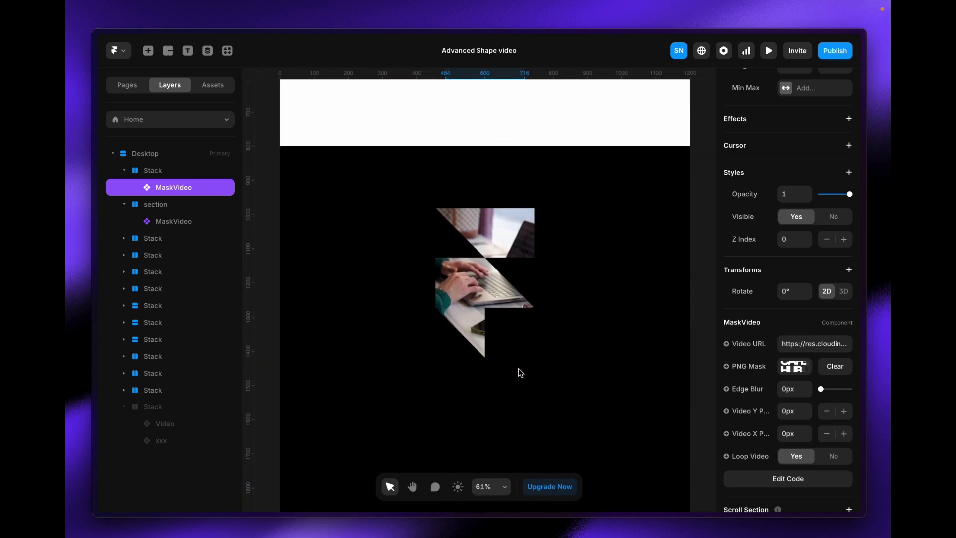
{"action": "left_click", "coordinate": [495, 244]}
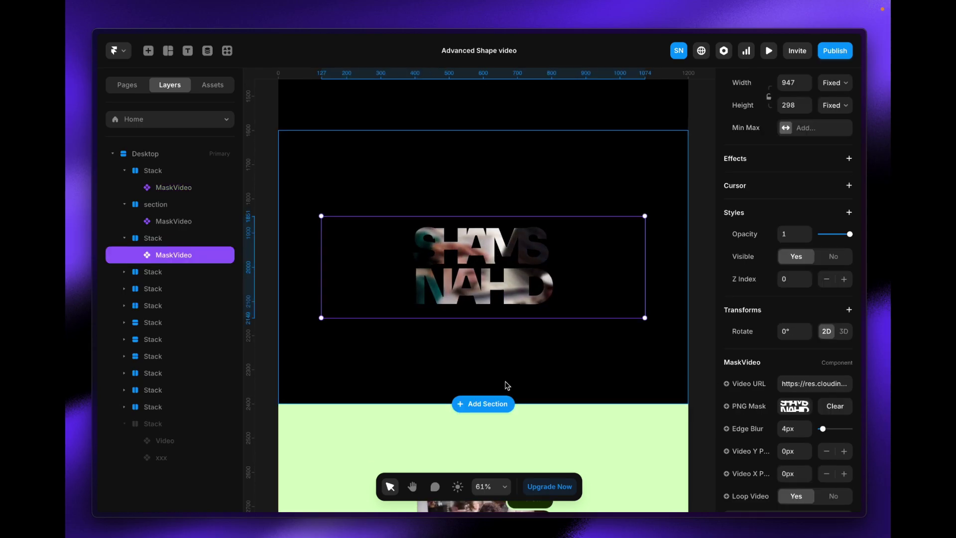
{"action": "scroll", "coordinate": [505, 383], "scroll_direction": "down", "scroll_amount": 10}
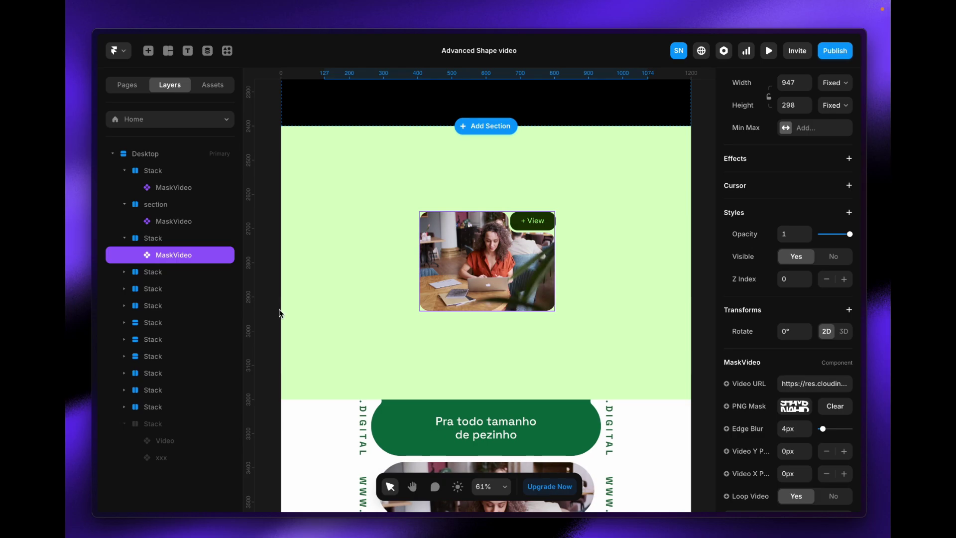
Switch to the Figma file and rename Group 4 inside Frame 2 as button
{"action": "key", "text": "ctrl+Tab"}
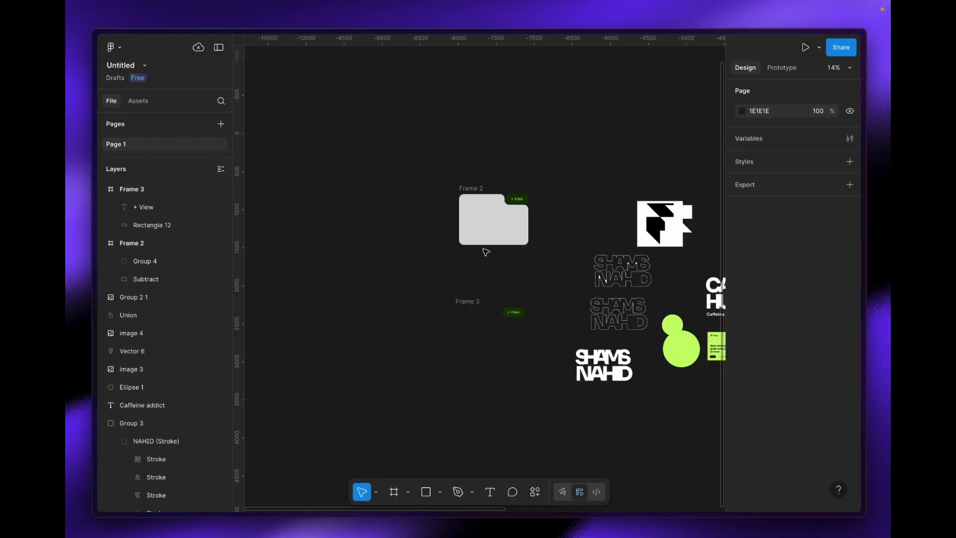
{"action": "scroll", "coordinate": [490, 225], "scroll_direction": "up", "scroll_amount": 5}
{"action": "scroll", "coordinate": [488, 223], "scroll_direction": "right", "scroll_amount": 2}
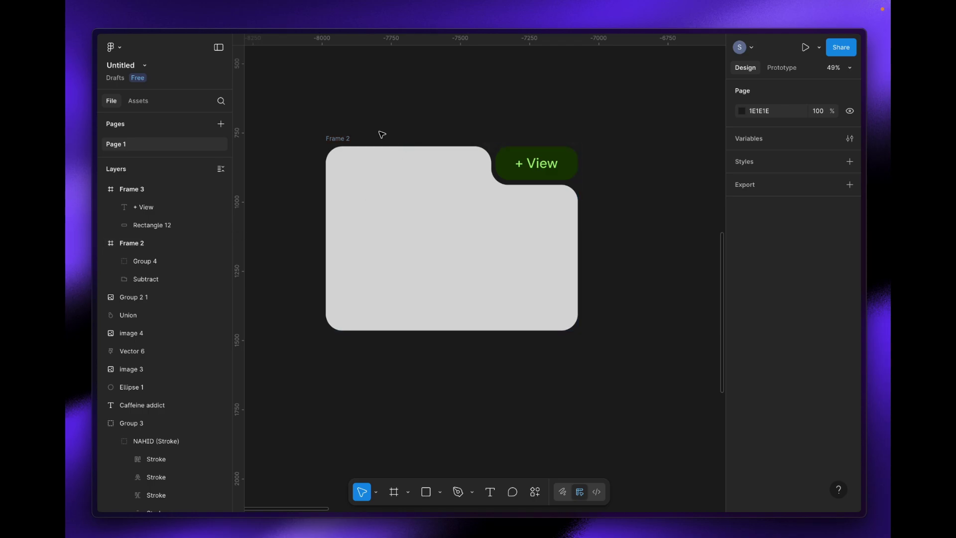
{"action": "left_click", "coordinate": [201, 243]}
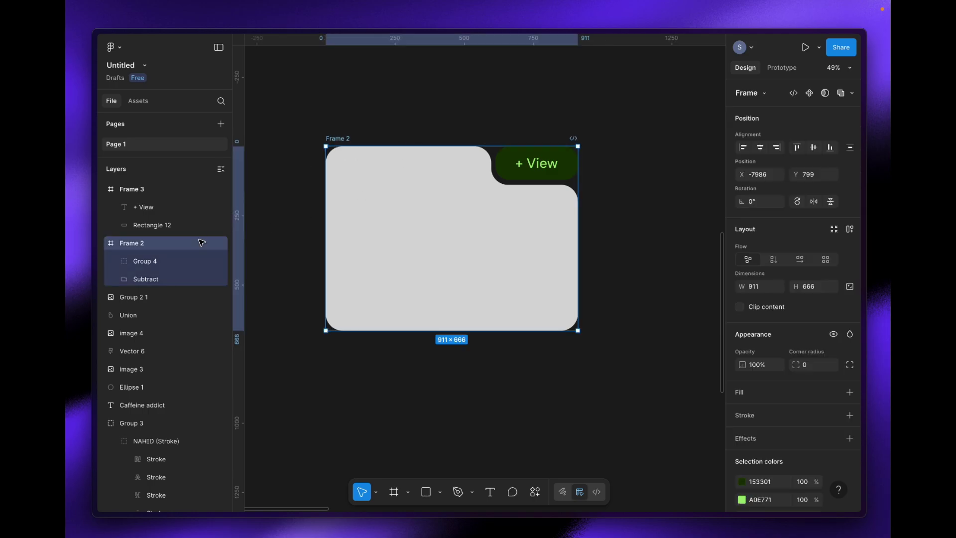
{"action": "left_click", "coordinate": [161, 266]}
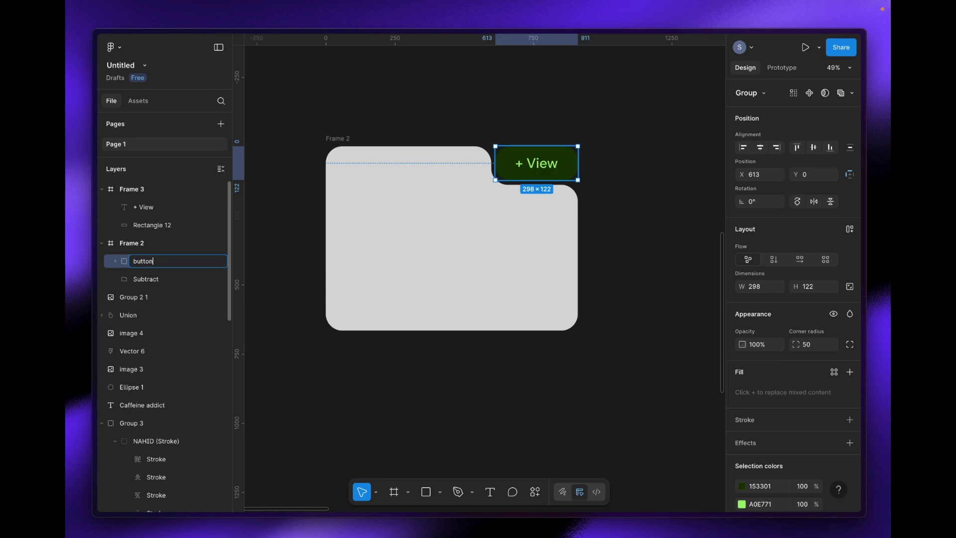
Export the Subtract shape in Frame 2 as a 1x PNG
{"action": "left_click", "coordinate": [157, 280]}
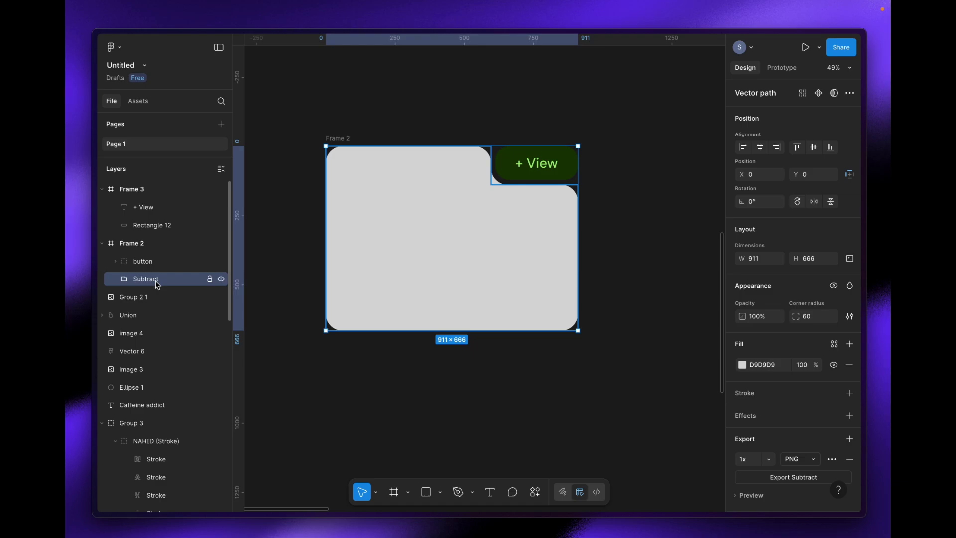
{"action": "scroll", "coordinate": [807, 437], "scroll_direction": "down", "scroll_amount": 1}
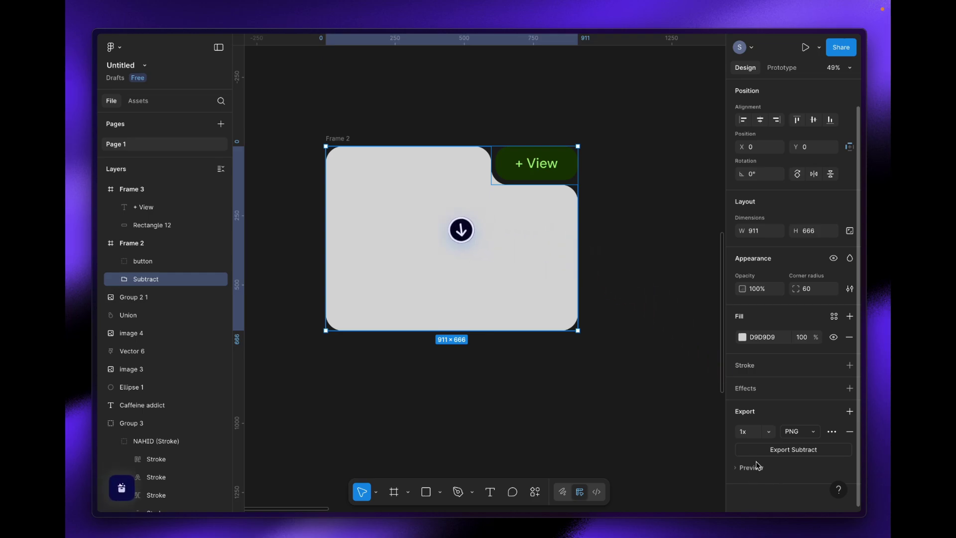
Check the button group and Frame 2, and delete the Subtract shape from the frame
{"action": "left_click", "coordinate": [185, 261]}
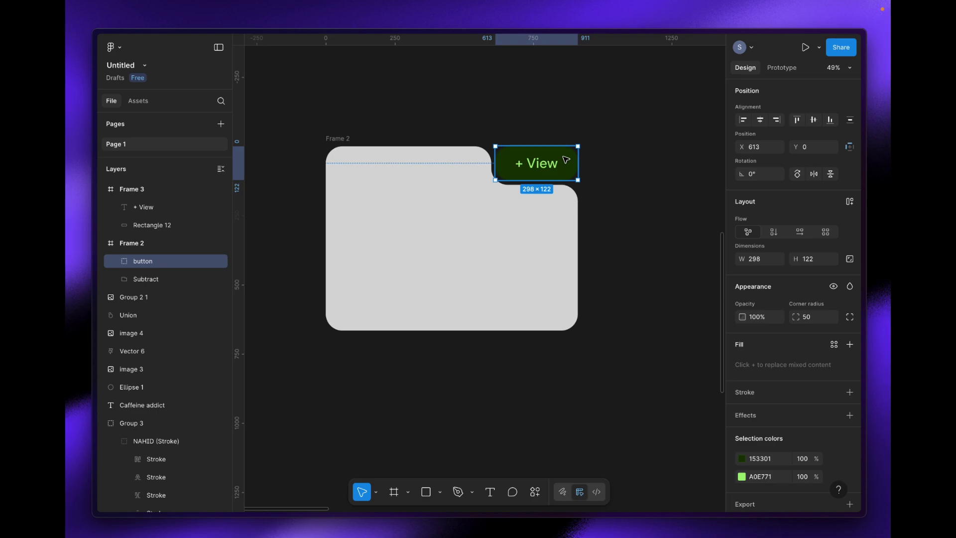
{"action": "left_click", "coordinate": [444, 121]}
{"action": "left_click", "coordinate": [342, 143]}
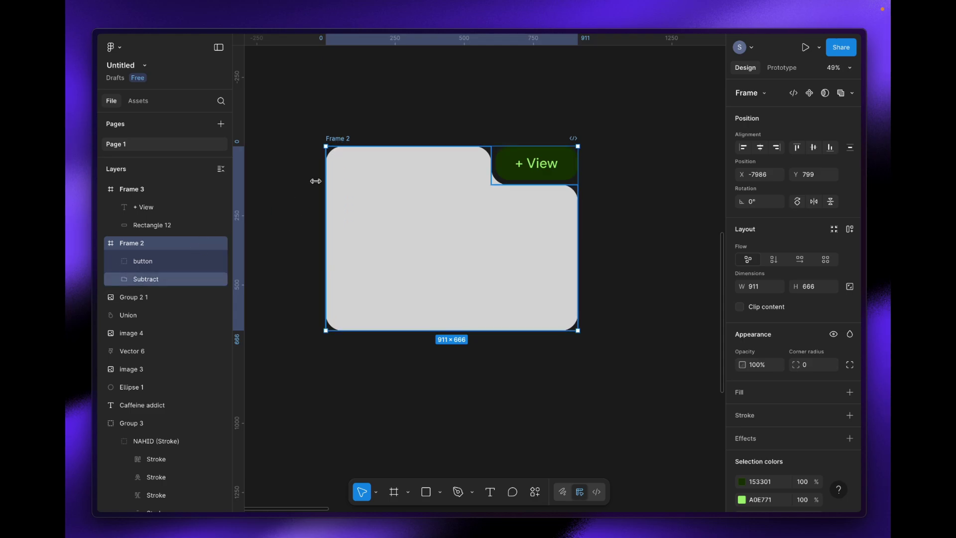
{"action": "left_click", "coordinate": [198, 279]}
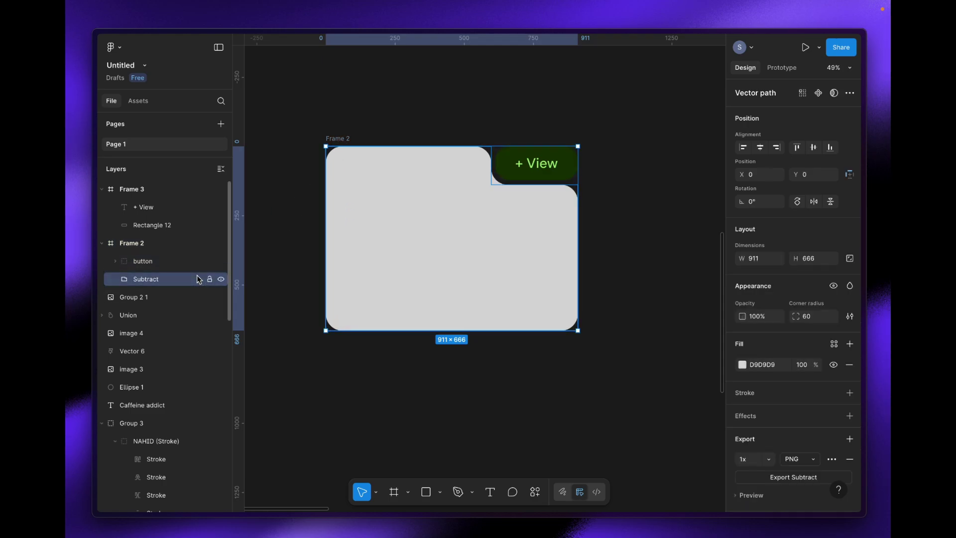
{"action": "key", "text": "Delete"}
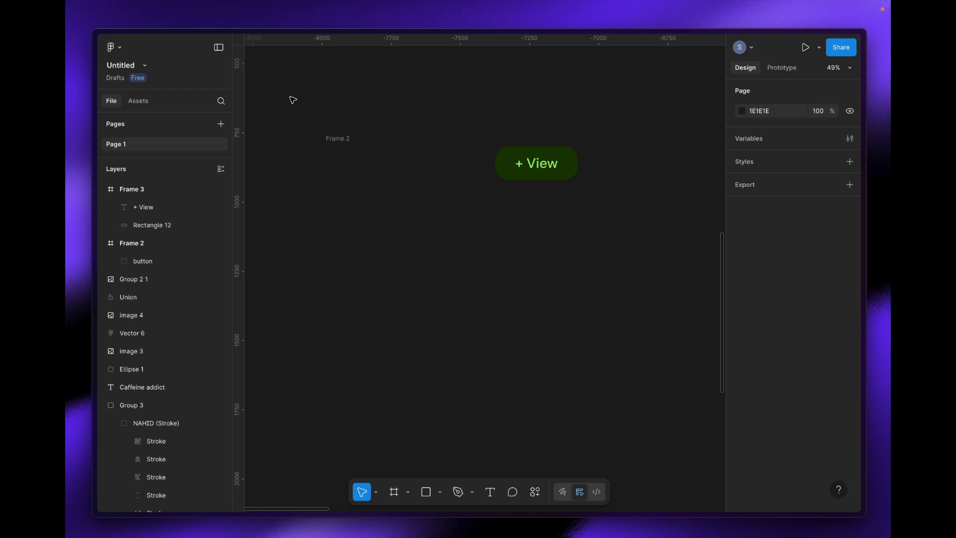
Copy Frame 2 with its button to the clipboard using the Figma to HTML with Framer plugin
{"action": "left_click", "coordinate": [343, 139]}
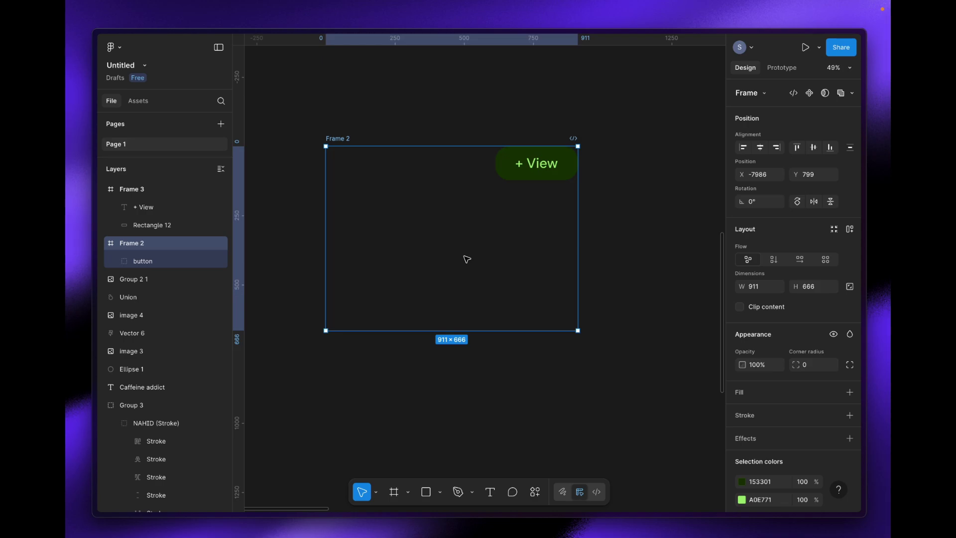
{"action": "left_click", "coordinate": [535, 493]}
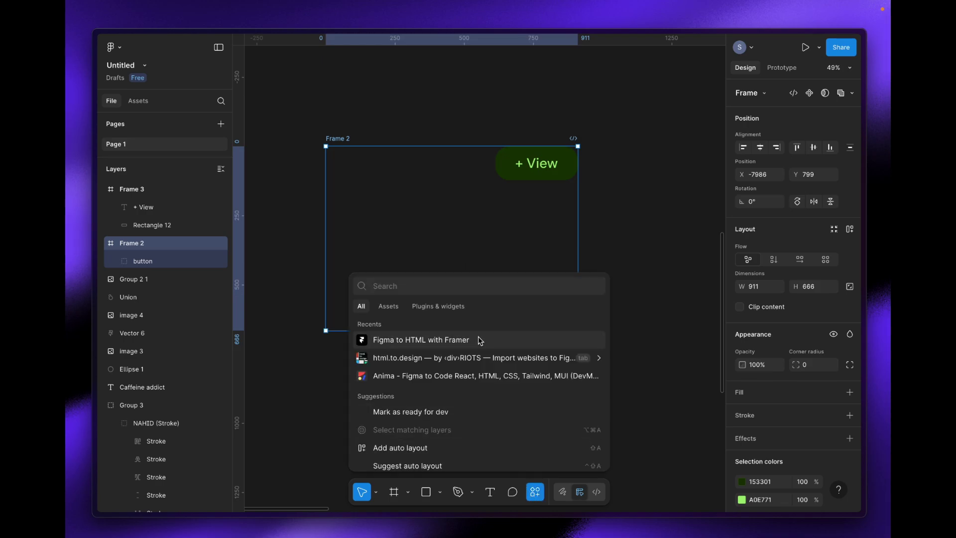
{"action": "left_click", "coordinate": [480, 341]}
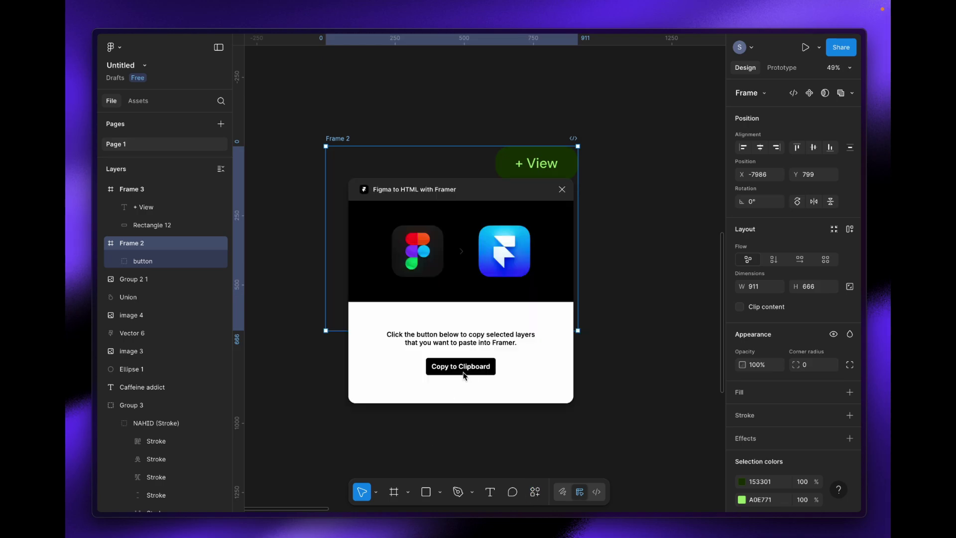
{"action": "left_click", "coordinate": [464, 376]}
Switch to the Framer project and duplicate the light green section stack that holds the + View video card
{"action": "mouse_move", "coordinate": [68, 331]}
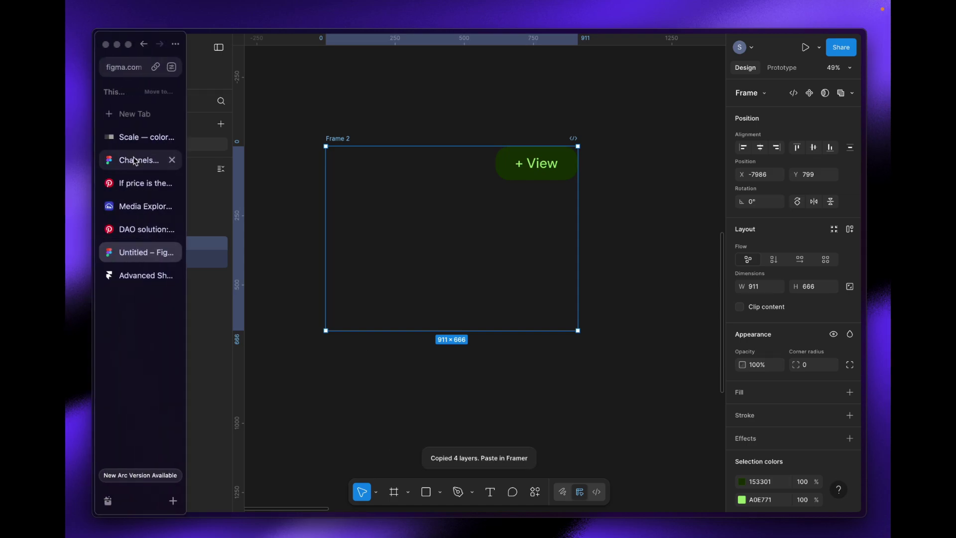
{"action": "left_click", "coordinate": [134, 275]}
{"action": "left_click", "coordinate": [361, 250]}
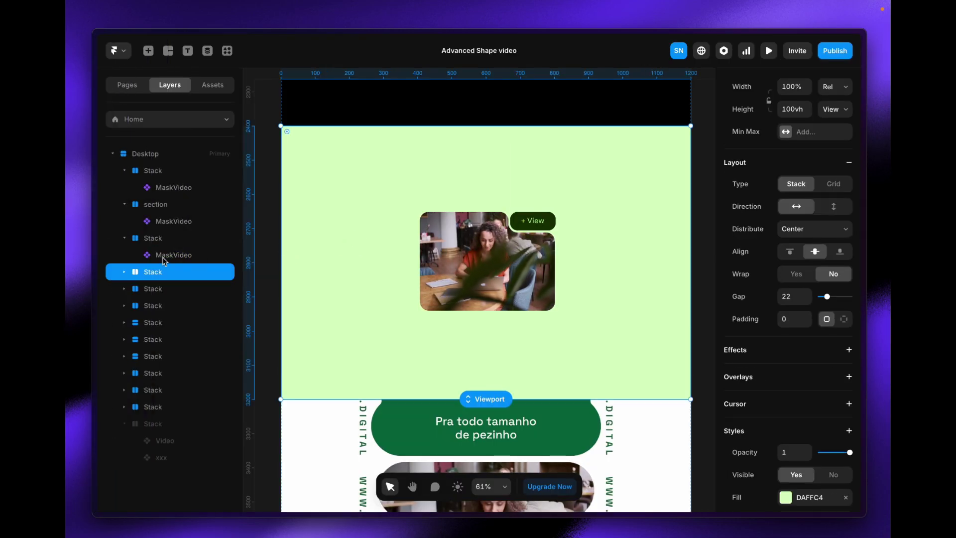
{"action": "key", "text": "super+v"}
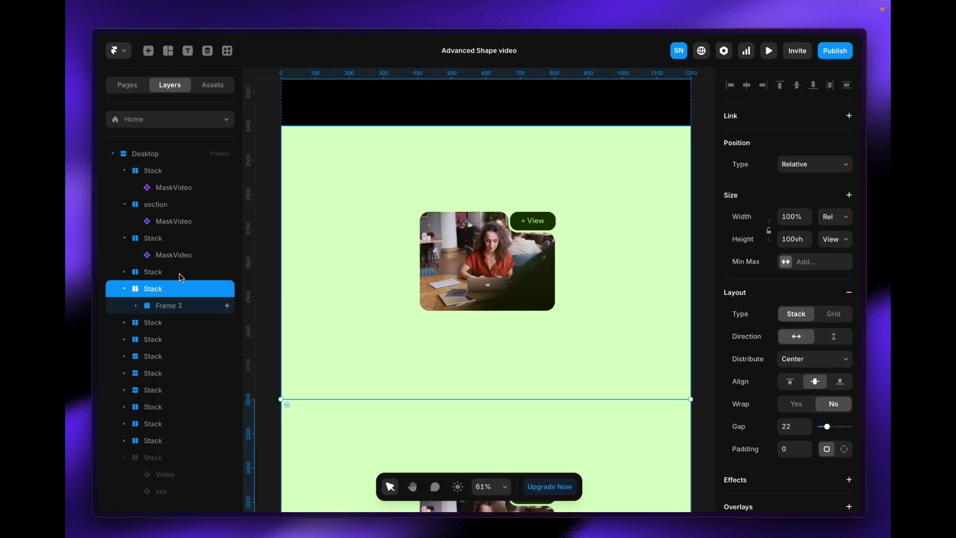
Delete Frame 3 with its MaskVideo and + View label from the upper light green stack
{"action": "left_click", "coordinate": [452, 249]}
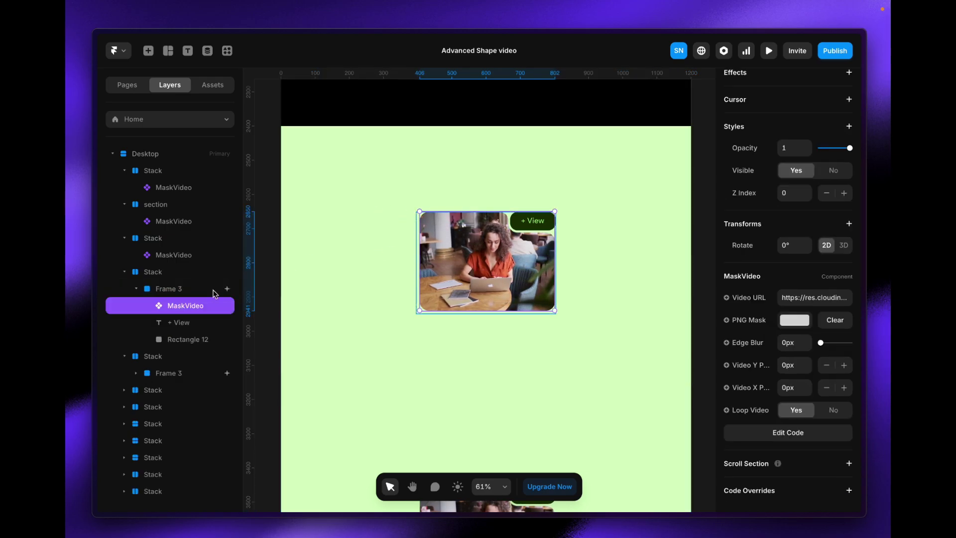
{"action": "left_click", "coordinate": [189, 289]}
{"action": "key", "text": "BackSpace"}
Paste the copied Frame 2 into the emptied green stack and scale it down to about 503 by 368
{"action": "left_click", "coordinate": [468, 279]}
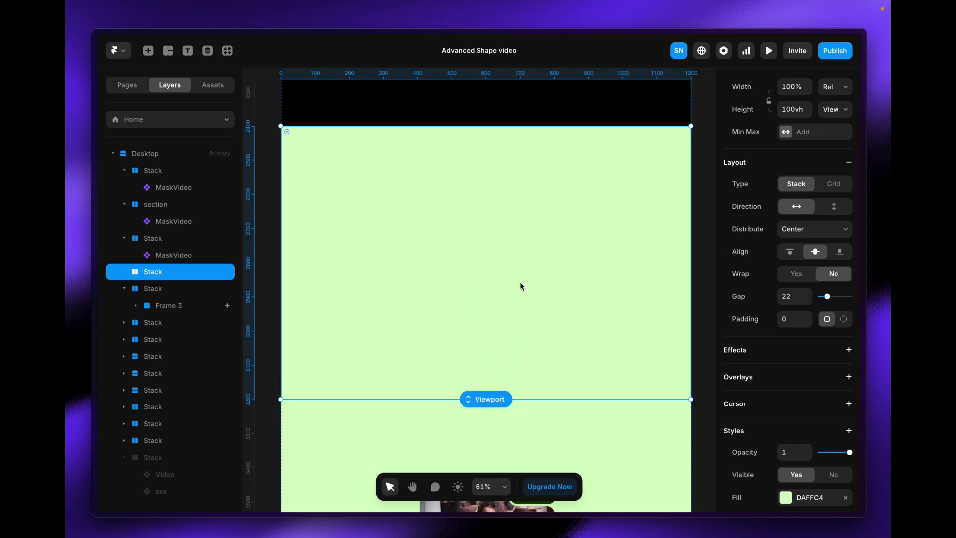
{"action": "key", "text": "ctrl+v"}
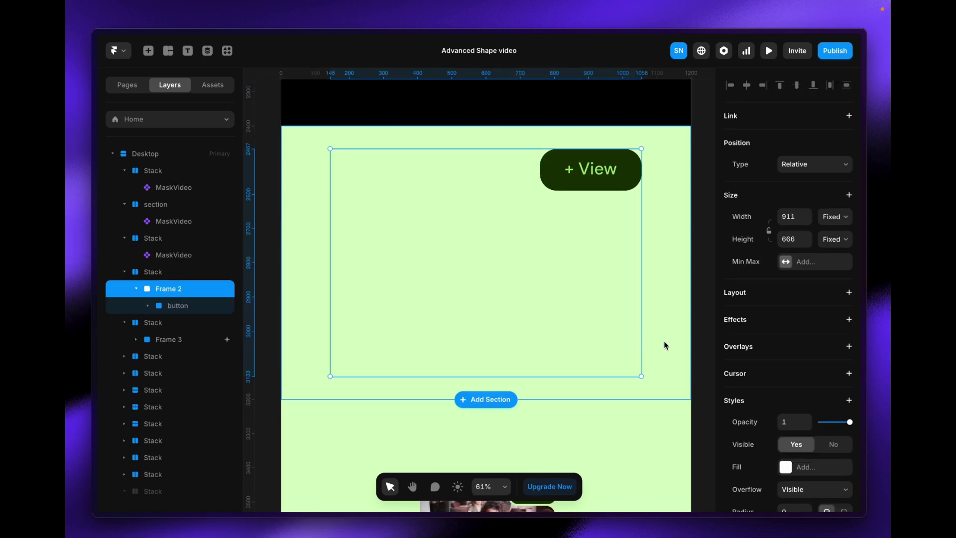
{"action": "key", "text": "k"}
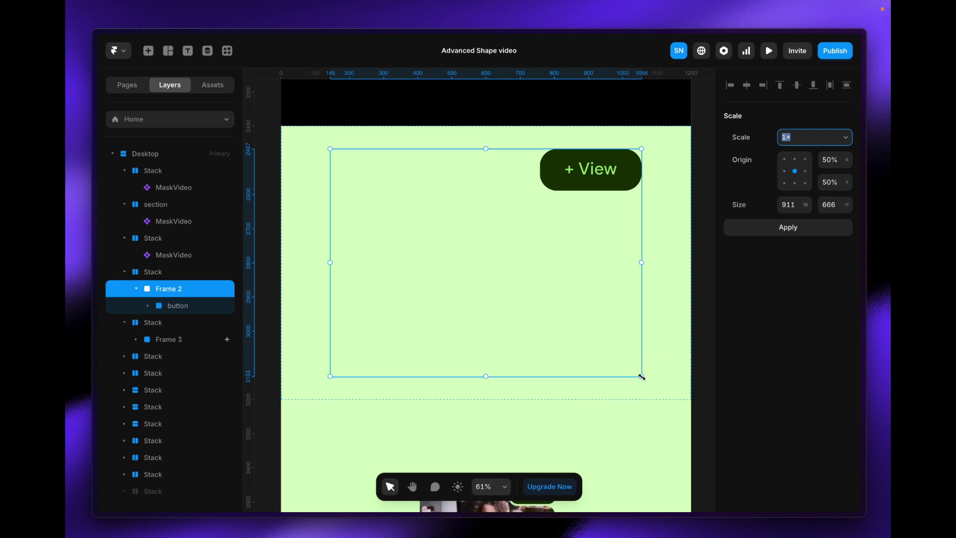
{"action": "left_click_drag", "start_coordinate": [630, 376], "coordinate": [486, 284]}
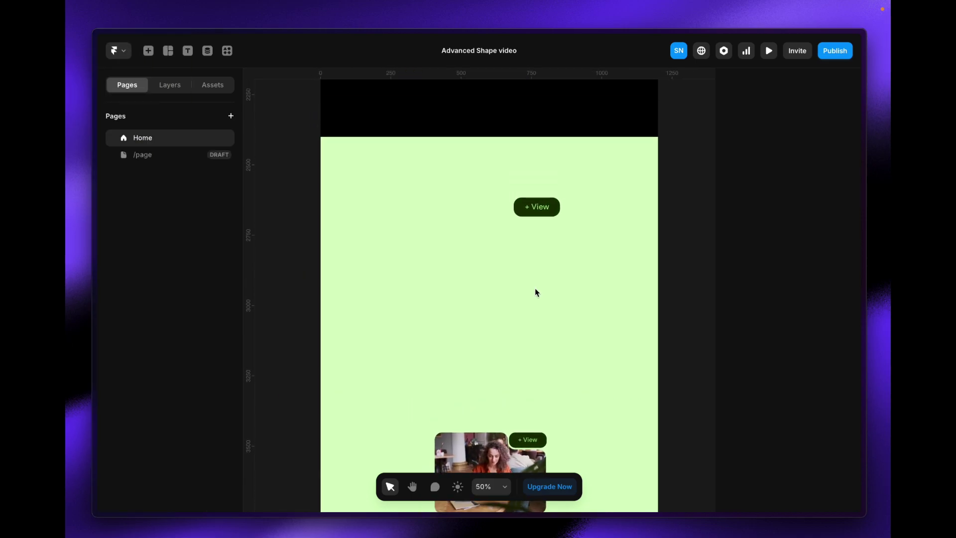
{"action": "left_click", "coordinate": [499, 262]}
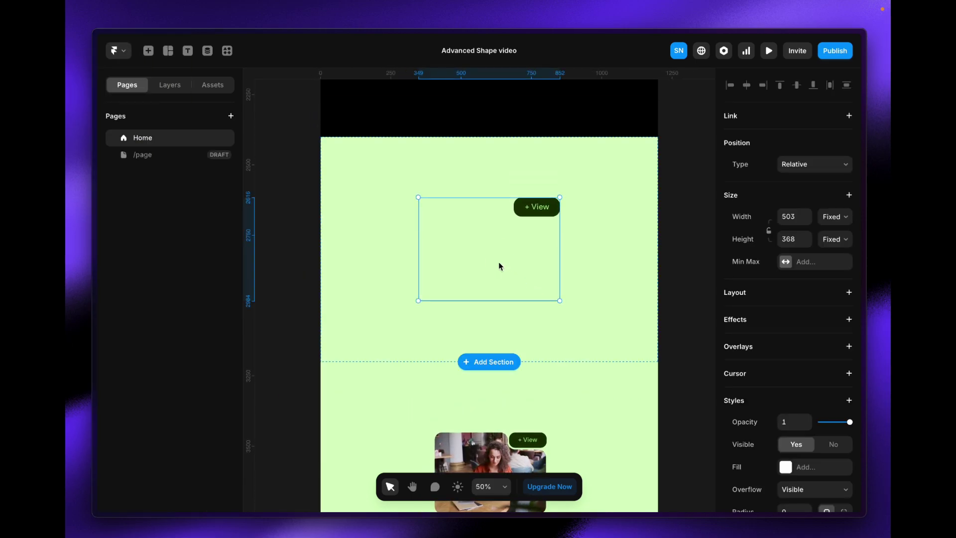
Examine the MaskVideo in the green-and-white section and find where the component appears in the layers and project assets
{"action": "scroll", "coordinate": [557, 352], "scroll_direction": "down", "scroll_amount": 2}
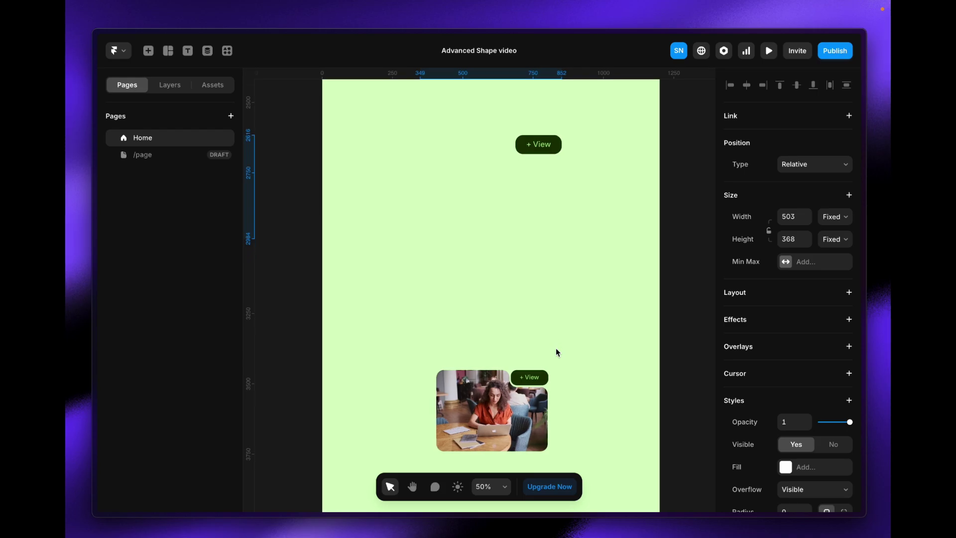
{"action": "scroll", "coordinate": [493, 378], "scroll_direction": "down", "scroll_amount": 8}
{"action": "left_click", "coordinate": [489, 363]}
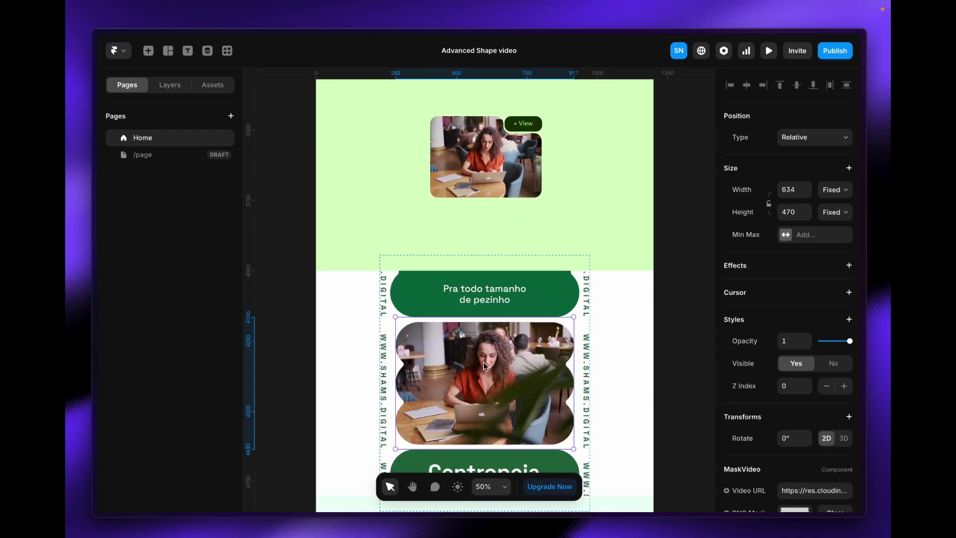
{"action": "left_click", "coordinate": [170, 85]}
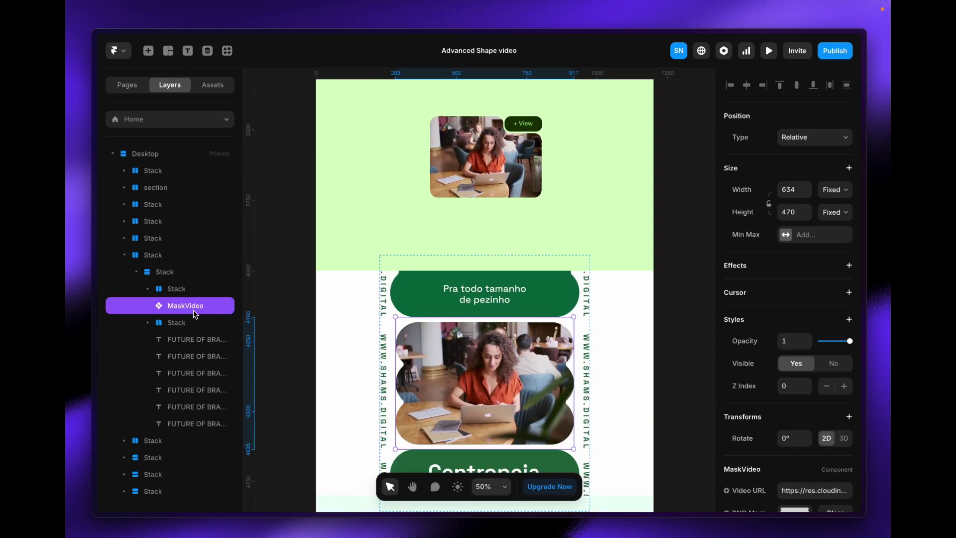
{"action": "left_click", "coordinate": [212, 85]}
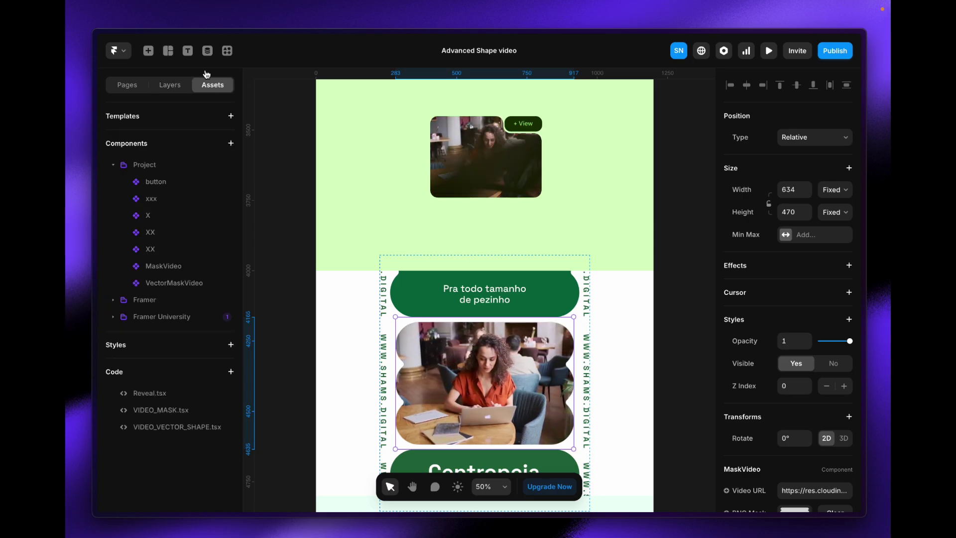
{"action": "left_click", "coordinate": [185, 85]}
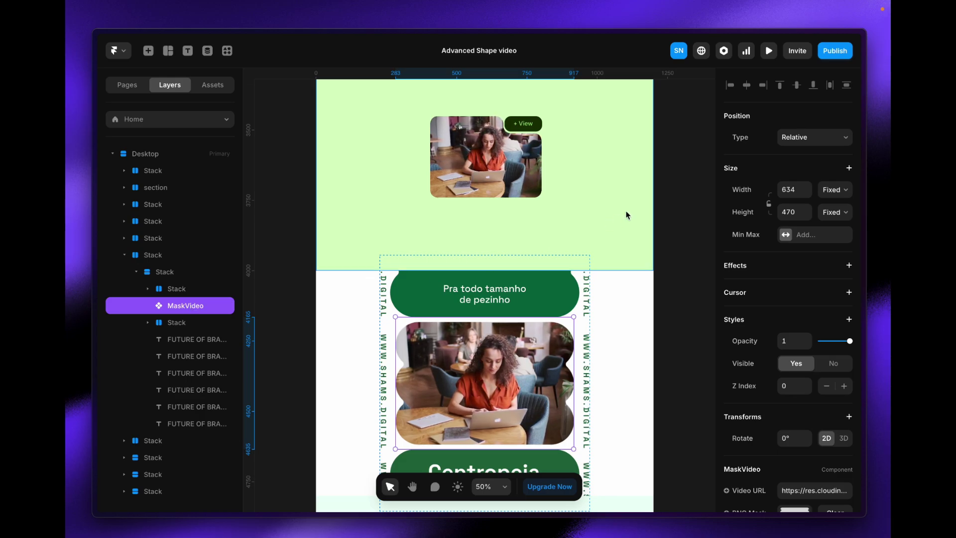
Paste the copied MaskVideo into Frame 2 of the upper light green stack
{"action": "scroll", "coordinate": [499, 217], "scroll_direction": "up", "scroll_amount": 5}
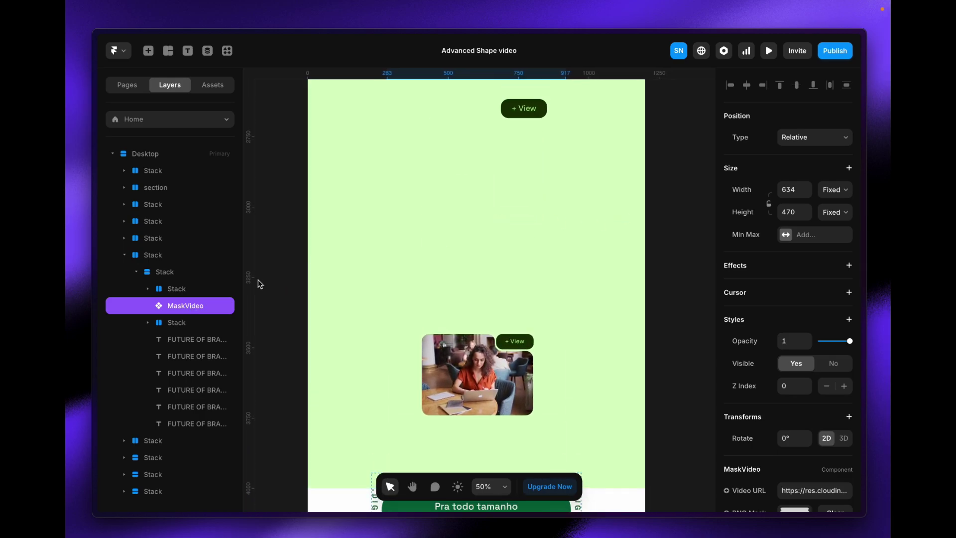
{"action": "left_click", "coordinate": [504, 148]}
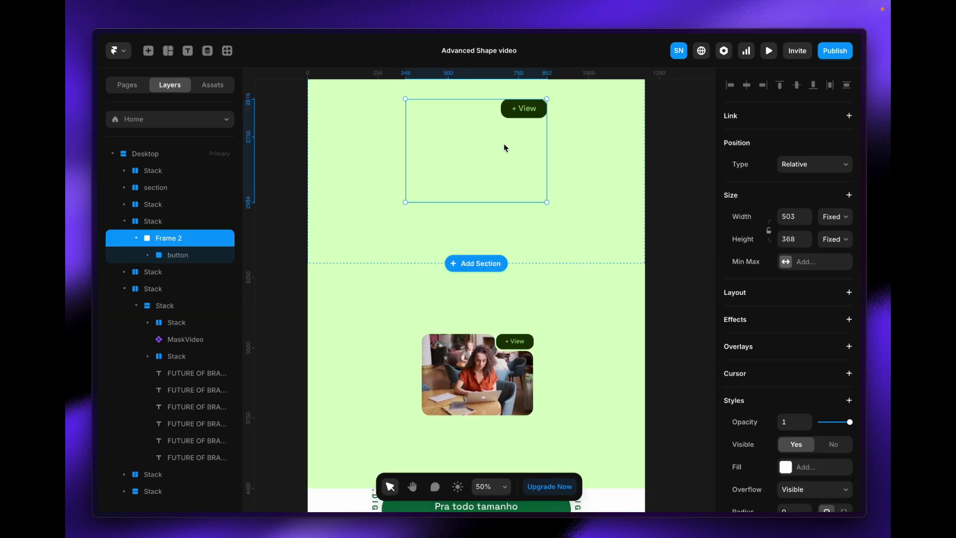
{"action": "key", "text": "ctrl+v"}
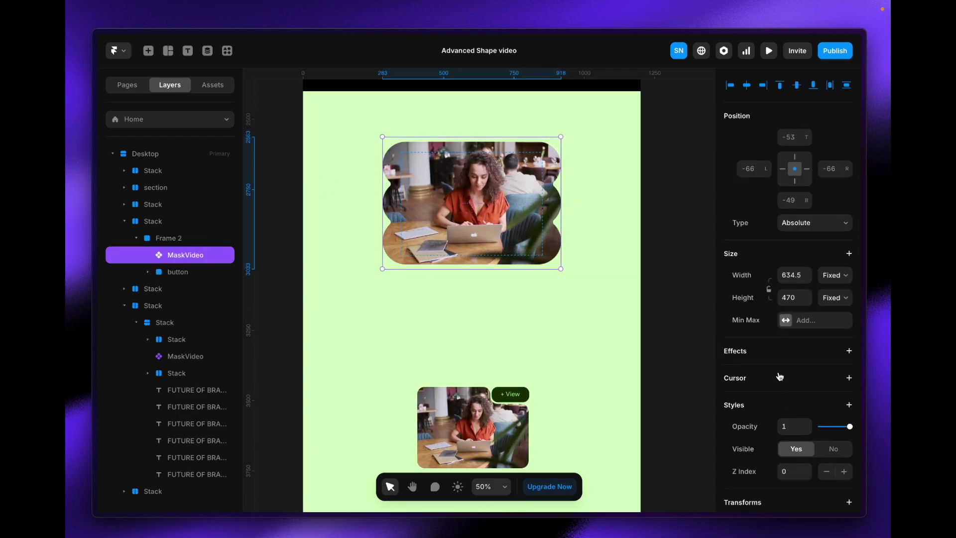
Replace the pasted MaskVideo's PNG mask with the exported grey card shape that has a notched corner
{"action": "scroll", "coordinate": [780, 377], "scroll_direction": "down", "scroll_amount": 5}
{"action": "left_click", "coordinate": [795, 357]}
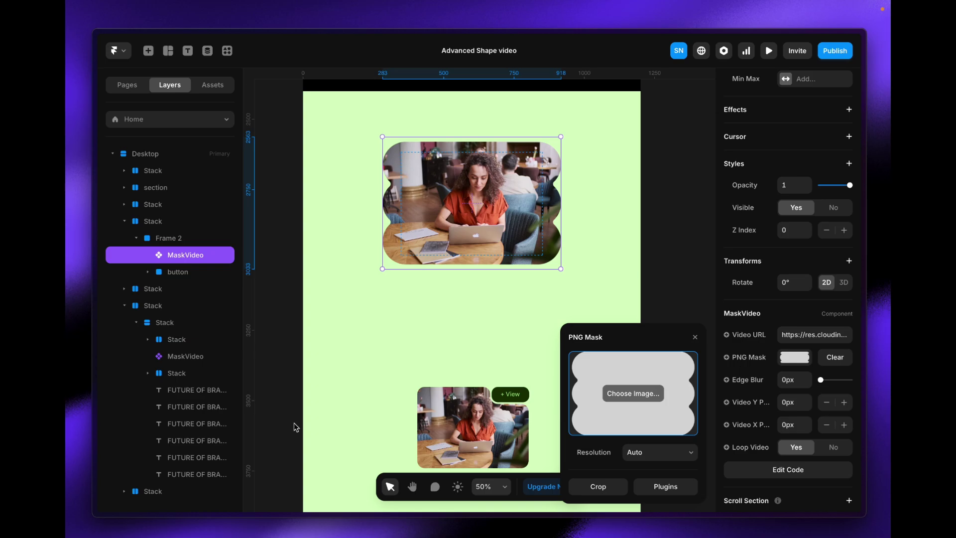
{"action": "mouse_move", "coordinate": [109, 498]}
{"action": "left_click_drag", "start_coordinate": [110, 478], "coordinate": [608, 396]}
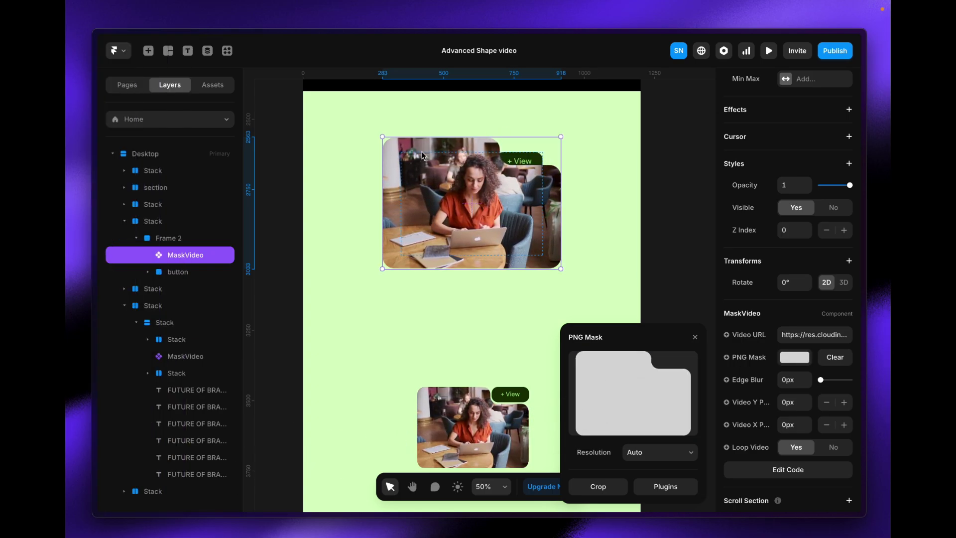
Scale the MaskVideo down to about 495 by 367 and set its bottom offset to 2
{"action": "left_click", "coordinate": [690, 226]}
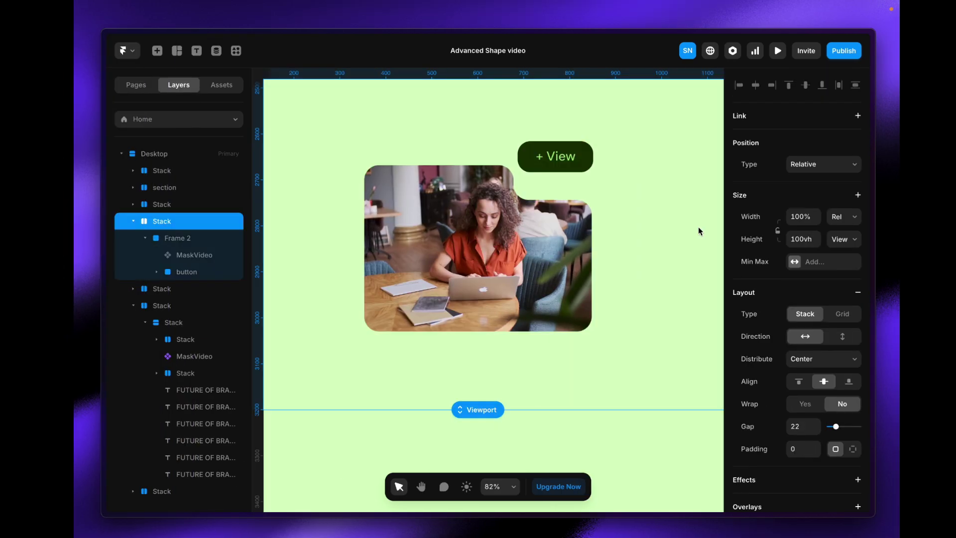
{"action": "left_click", "coordinate": [509, 221]}
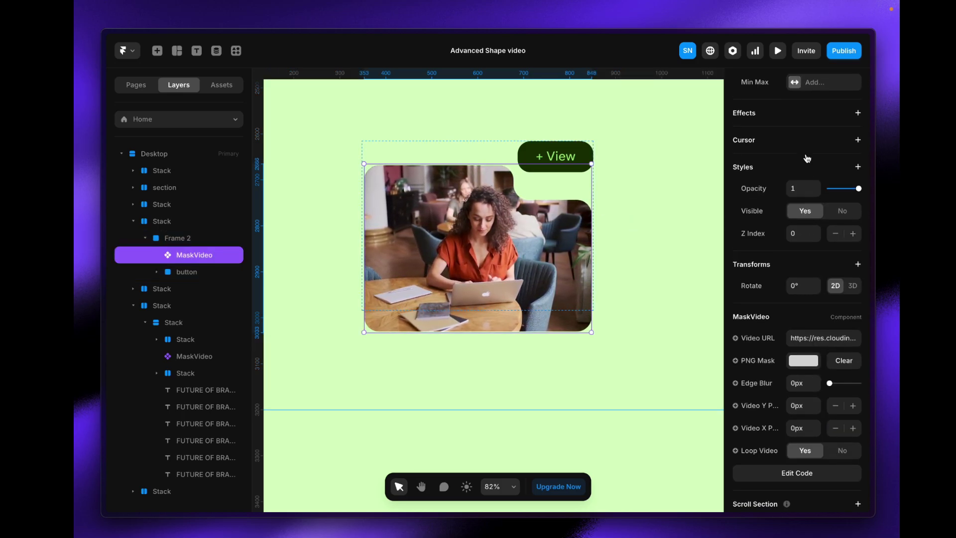
{"action": "scroll", "coordinate": [806, 158], "scroll_direction": "up", "scroll_amount": 5}
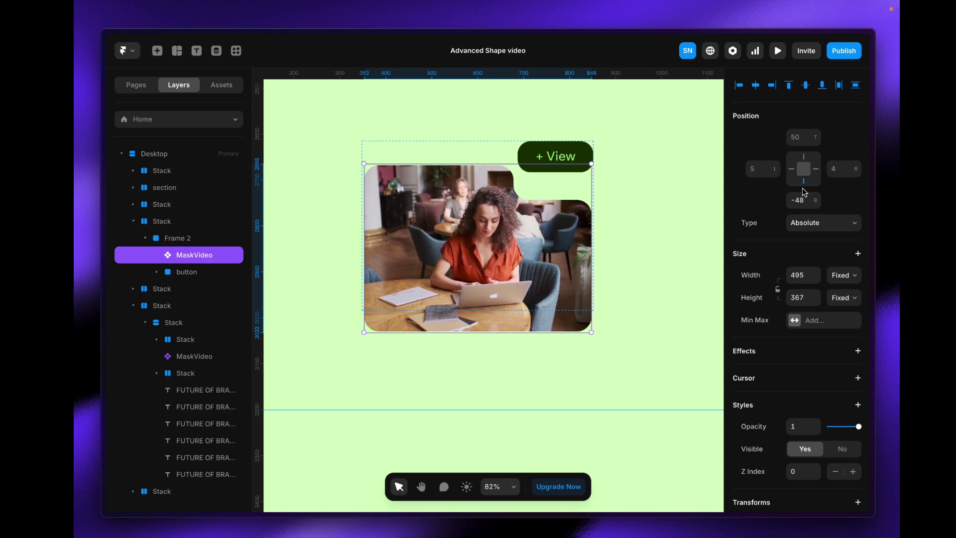
{"action": "type", "text": "-8"}
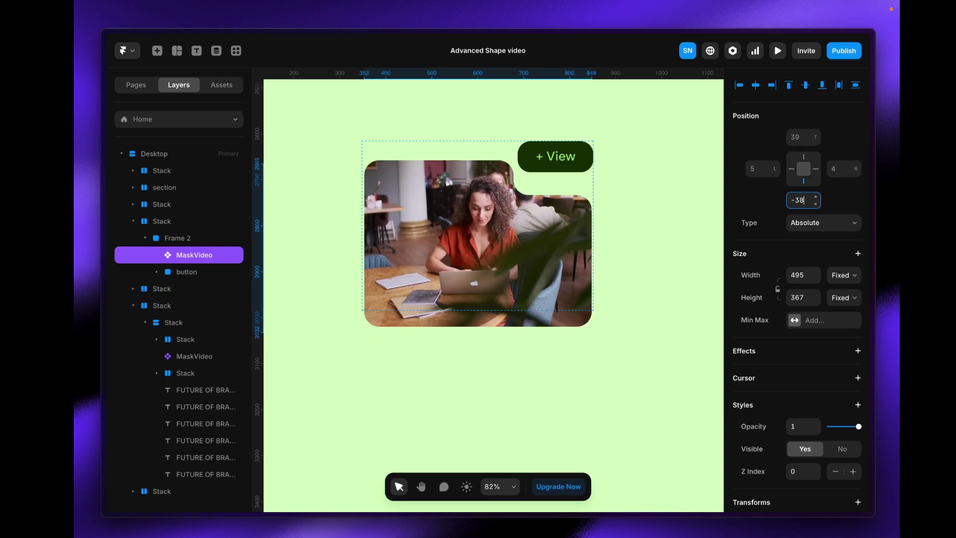
{"action": "key", "text": "BackSpace"}
{"action": "key", "text": "BackSpace"}
{"action": "type", "text": "2"}
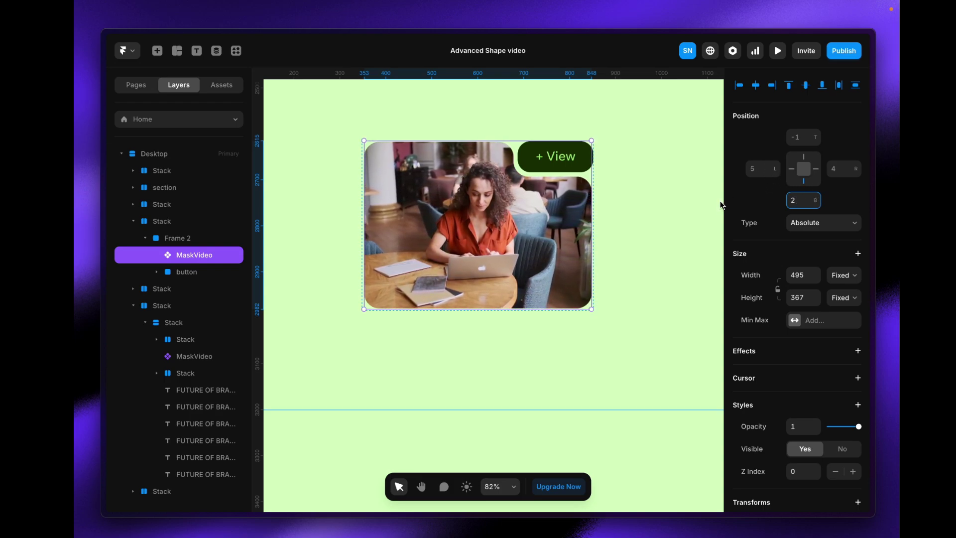
Set the MaskVideo's left offset to 6 and fine-tune its bottom offset to align it with the + View button
{"action": "double_click", "coordinate": [753, 169]}
{"action": "type", "text": "7"}
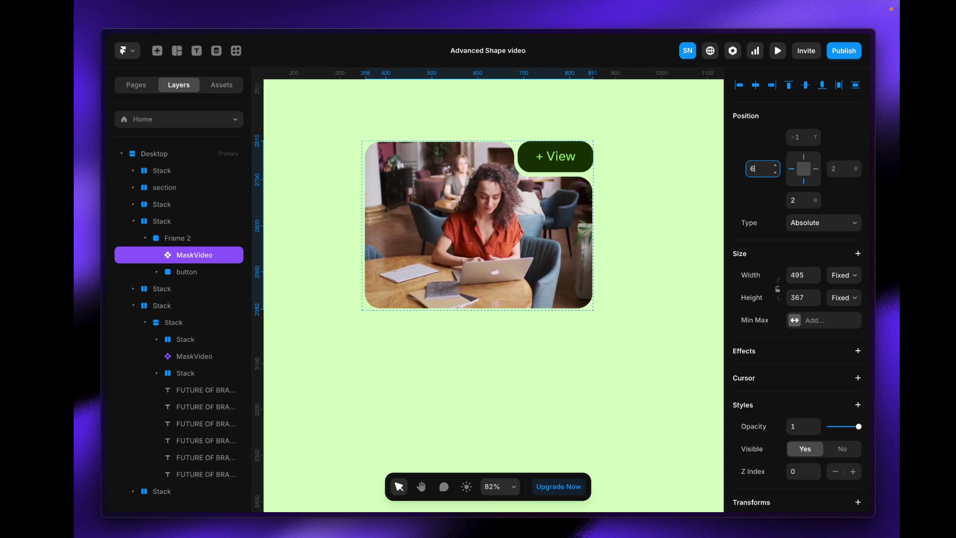
{"action": "double_click", "coordinate": [797, 200]}
{"action": "type", "text": "1"}
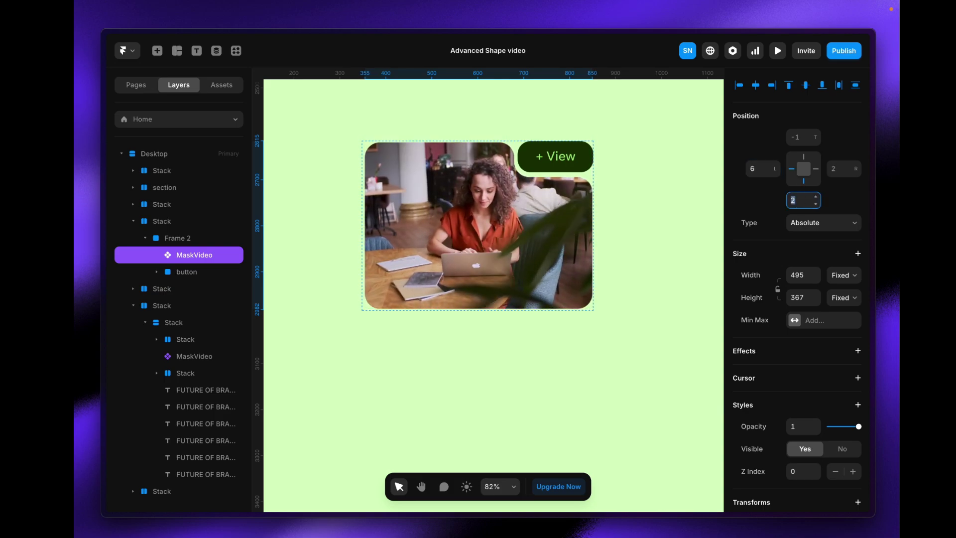
{"action": "left_click", "coordinate": [549, 184]}
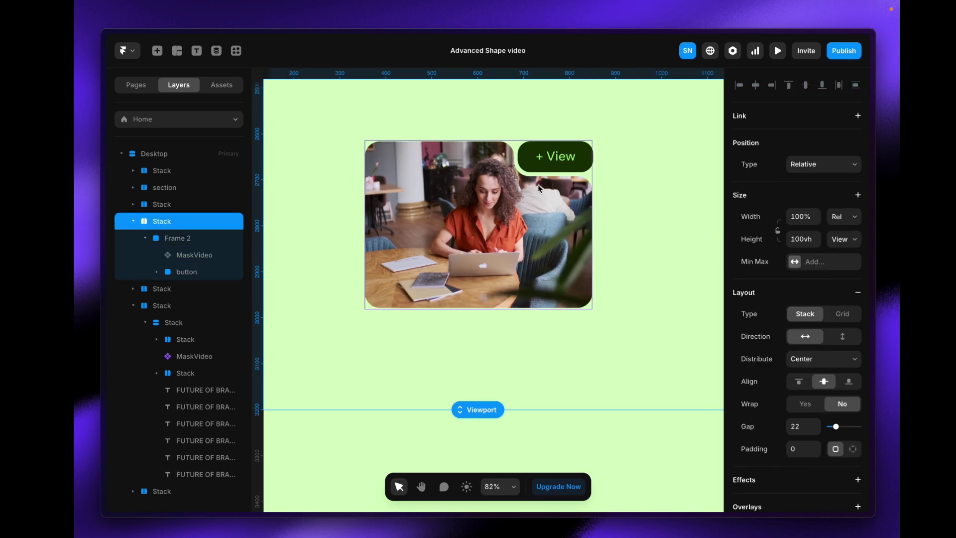
Examine the + View button layer in Frame 2 and the scalloped MaskVideo in the green-and-white section
{"action": "scroll", "coordinate": [524, 182], "scroll_direction": "down", "scroll_amount": 2}
{"action": "scroll", "coordinate": [523, 182], "scroll_direction": "down", "scroll_amount": 3}
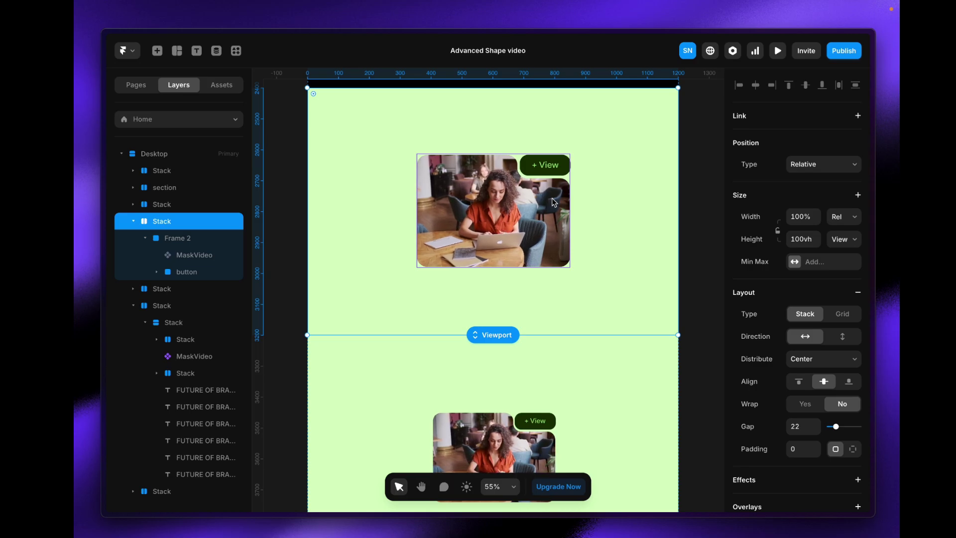
{"action": "left_click", "coordinate": [548, 168]}
{"action": "left_click", "coordinate": [187, 272]}
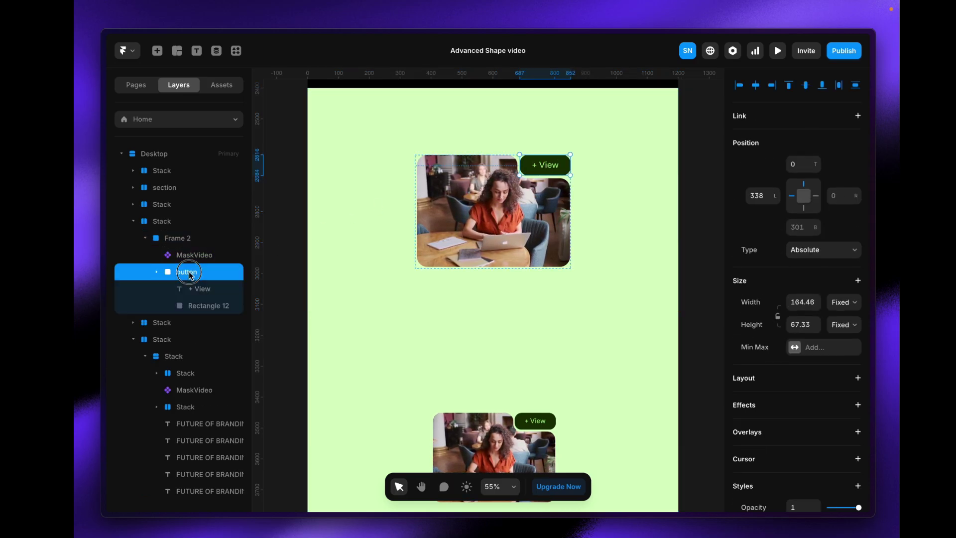
{"action": "scroll", "coordinate": [599, 255], "scroll_direction": "down", "scroll_amount": 12}
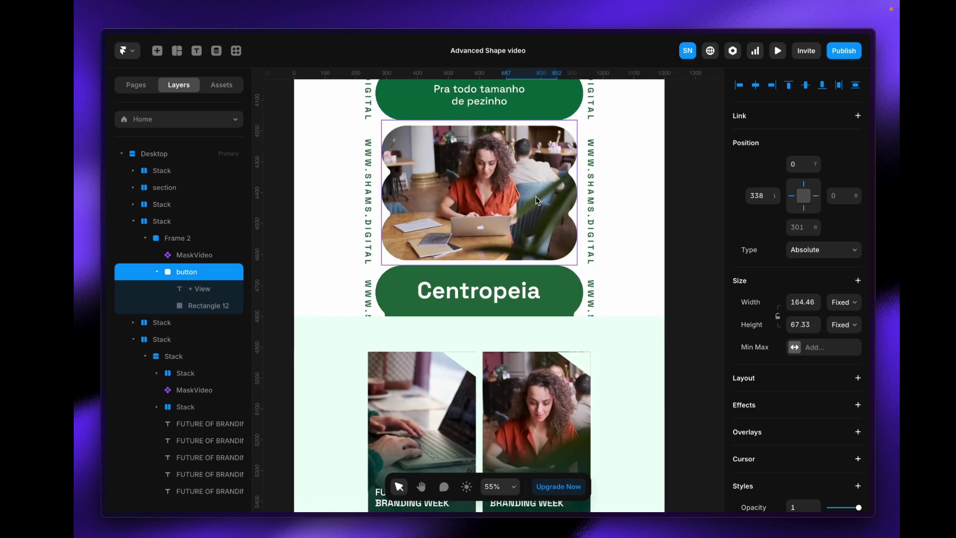
{"action": "scroll", "coordinate": [548, 234], "scroll_direction": "up", "scroll_amount": 2}
{"action": "left_click", "coordinate": [503, 215]}
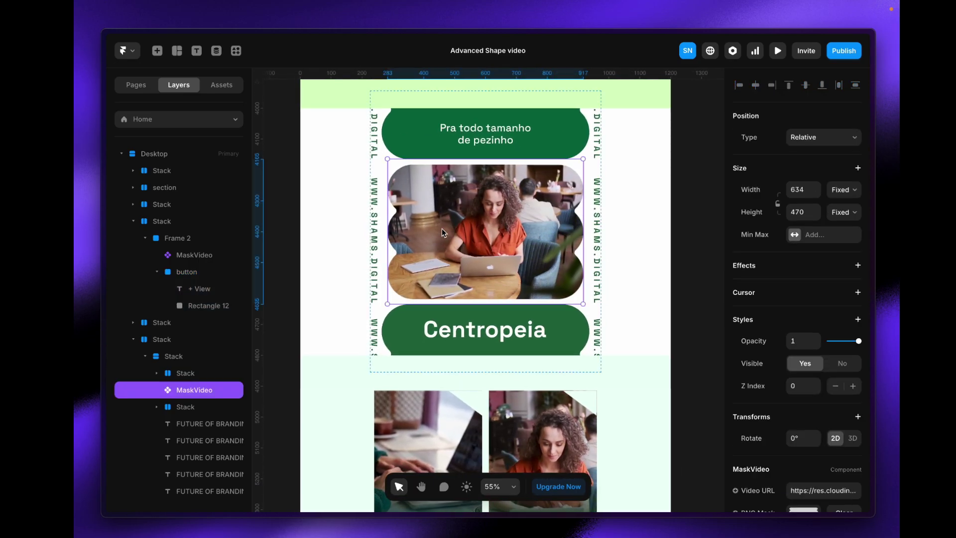
Switch to the Untitled Figma file and examine the yellow and grey scalloped Union shapes in Frame 1
{"action": "mouse_move", "coordinate": [76, 338]}
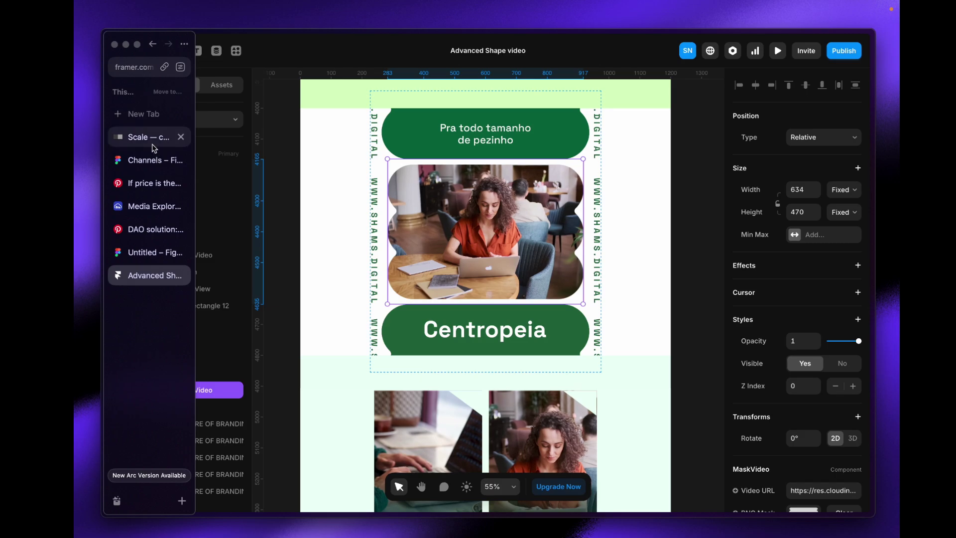
{"action": "left_click", "coordinate": [162, 156]}
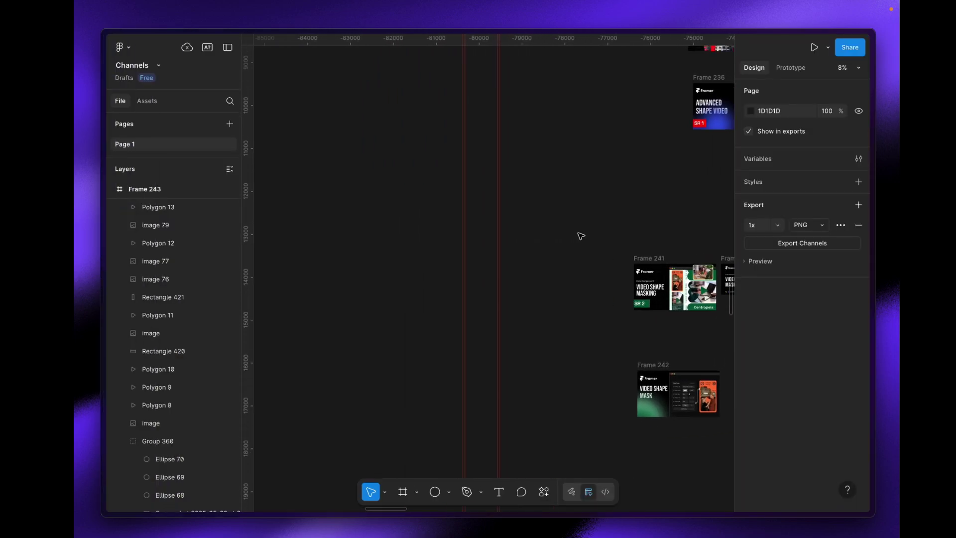
{"action": "mouse_move", "coordinate": [104, 299]}
{"action": "left_click", "coordinate": [149, 258]}
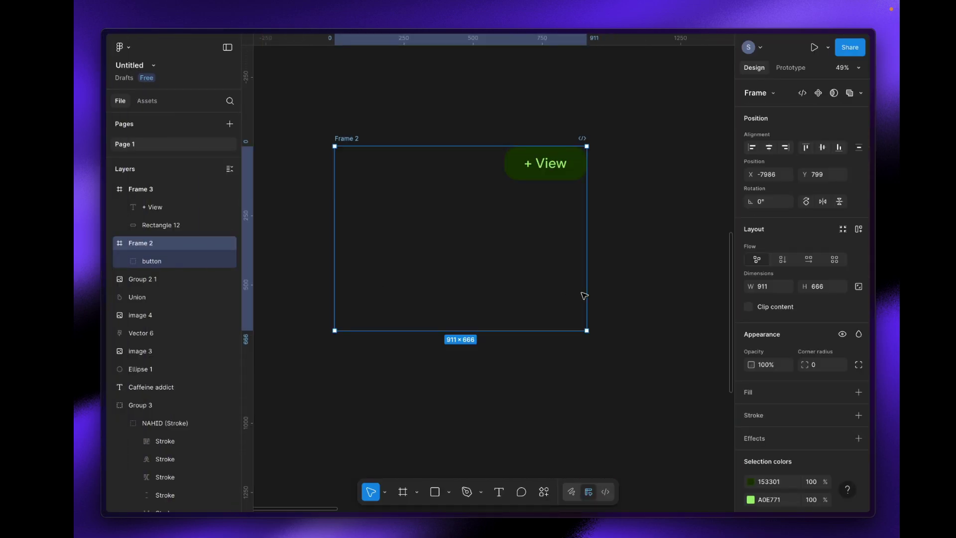
{"action": "key", "text": "shift+1"}
{"action": "scroll", "coordinate": [578, 299], "scroll_direction": "right", "scroll_amount": 3}
{"action": "scroll", "coordinate": [578, 299], "scroll_direction": "down", "scroll_amount": 1}
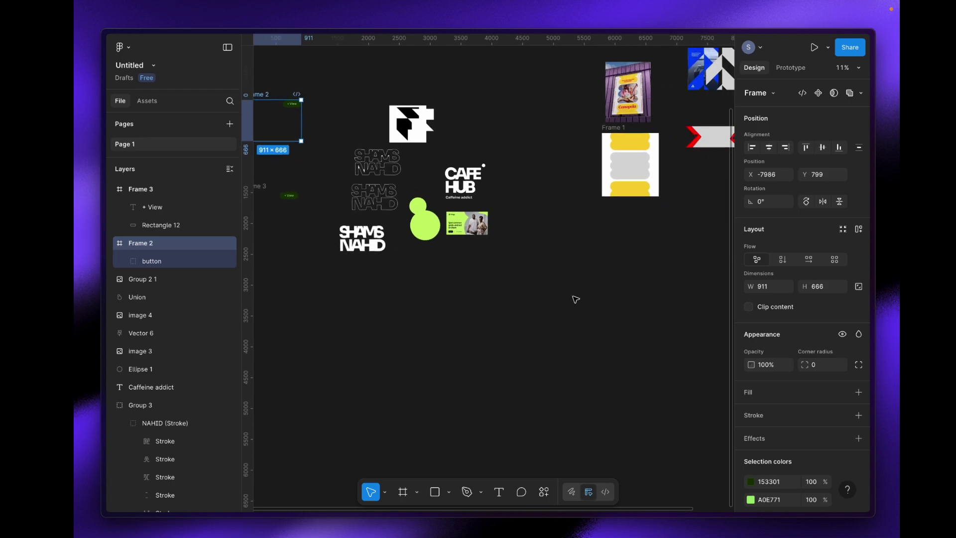
{"action": "scroll", "coordinate": [660, 151], "scroll_direction": "right", "scroll_amount": 4}
{"action": "scroll", "coordinate": [660, 151], "scroll_direction": "up", "scroll_amount": 2}
{"action": "scroll", "coordinate": [566, 192], "scroll_direction": "up", "scroll_amount": 5}
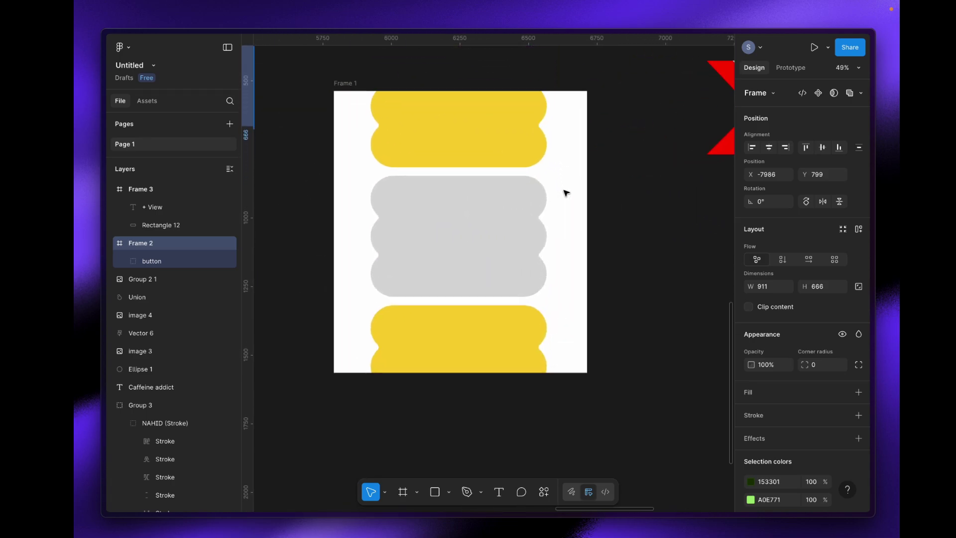
{"action": "left_click", "coordinate": [456, 148]}
{"action": "left_click", "coordinate": [441, 340]}
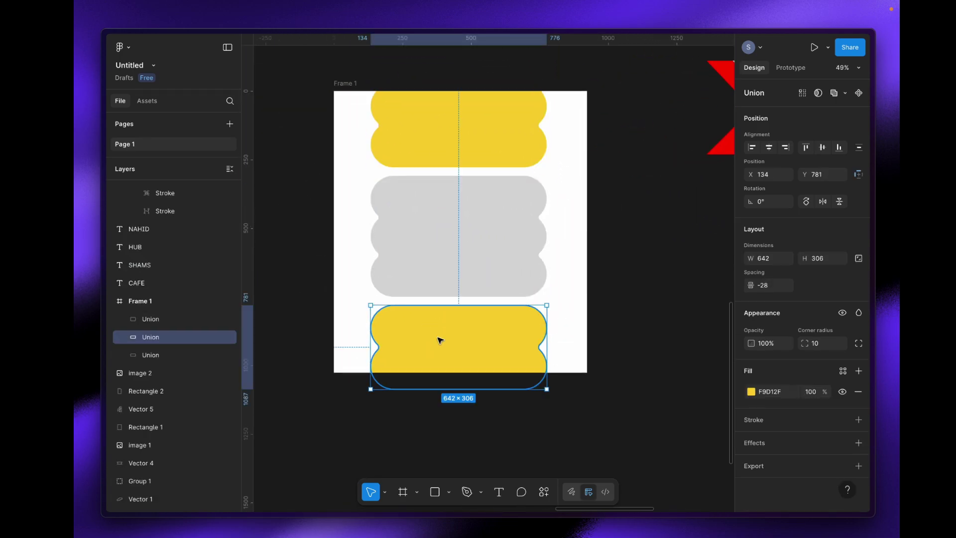
{"action": "left_click", "coordinate": [445, 211]}
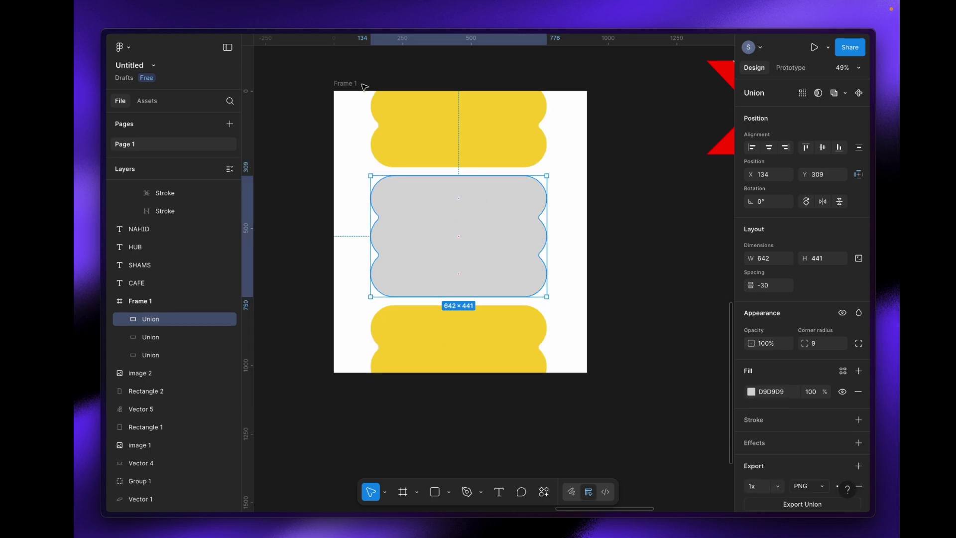
{"action": "left_click", "coordinate": [342, 89]}
Delete the grey scalloped Union shape from Frame 1 and select the whole frame
{"action": "left_click", "coordinate": [453, 206]}
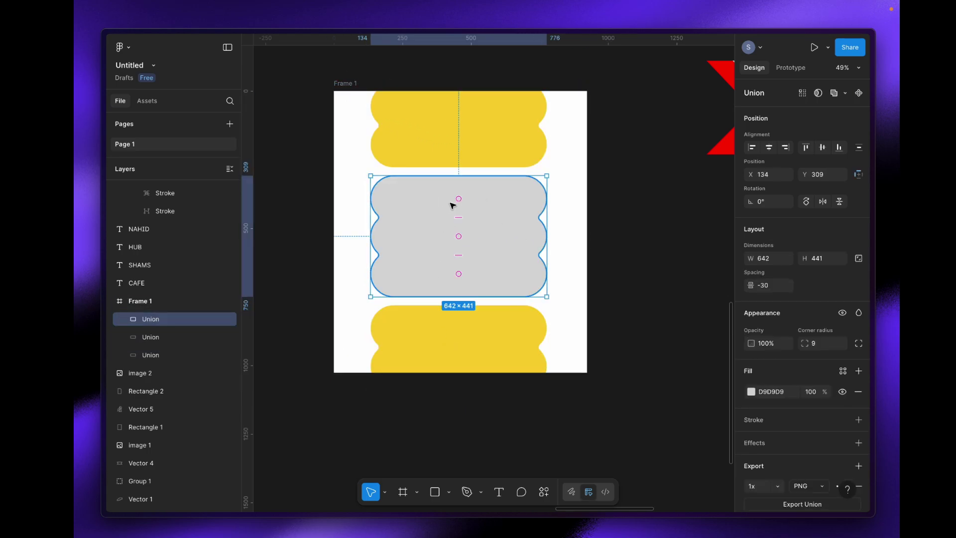
{"action": "key", "text": "Delete"}
{"action": "left_click", "coordinate": [344, 88]}
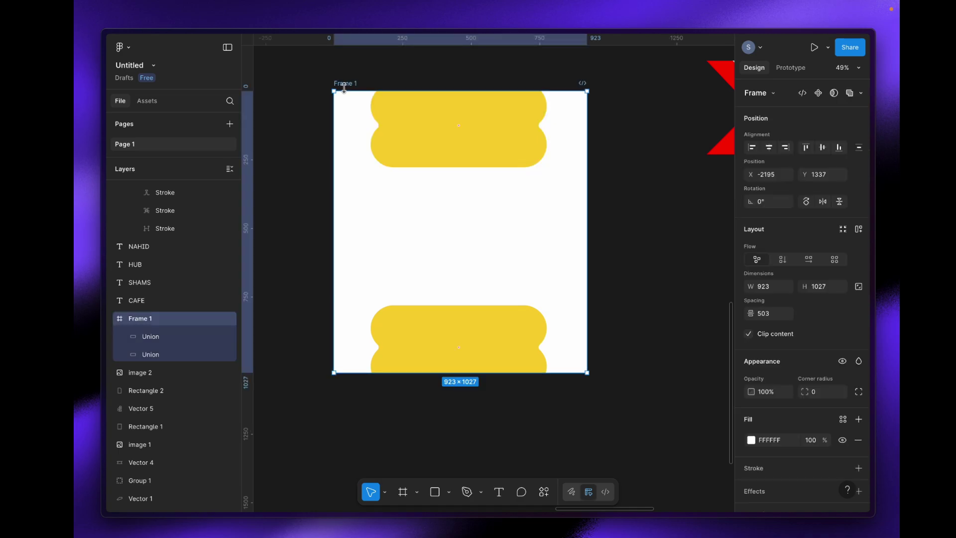
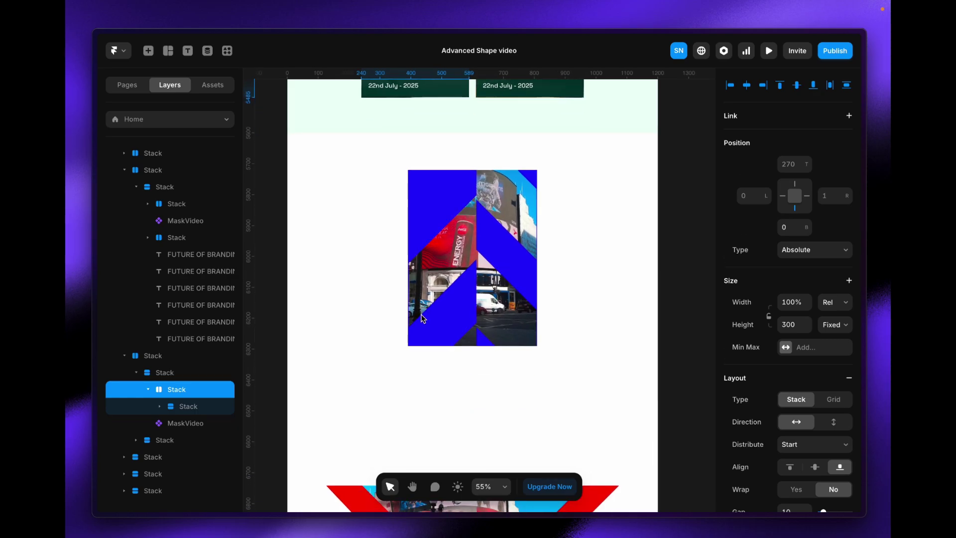
Examine the blue poster's MaskVideo with its PNG mask and the red arrow banner below it
{"action": "scroll", "coordinate": [444, 236], "scroll_direction": "up", "scroll_amount": 5}
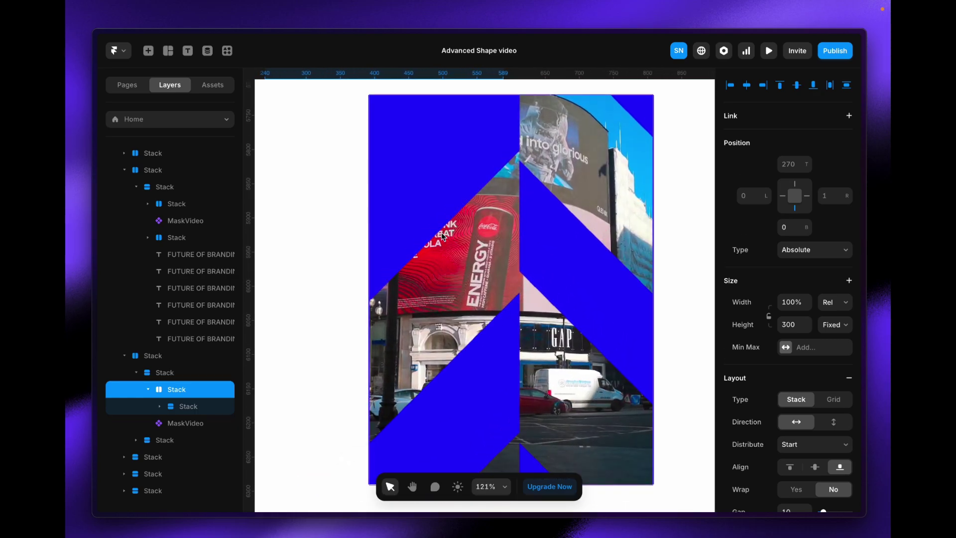
{"action": "left_click", "coordinate": [487, 241]}
{"action": "scroll", "coordinate": [746, 400], "scroll_direction": "down", "scroll_amount": 4}
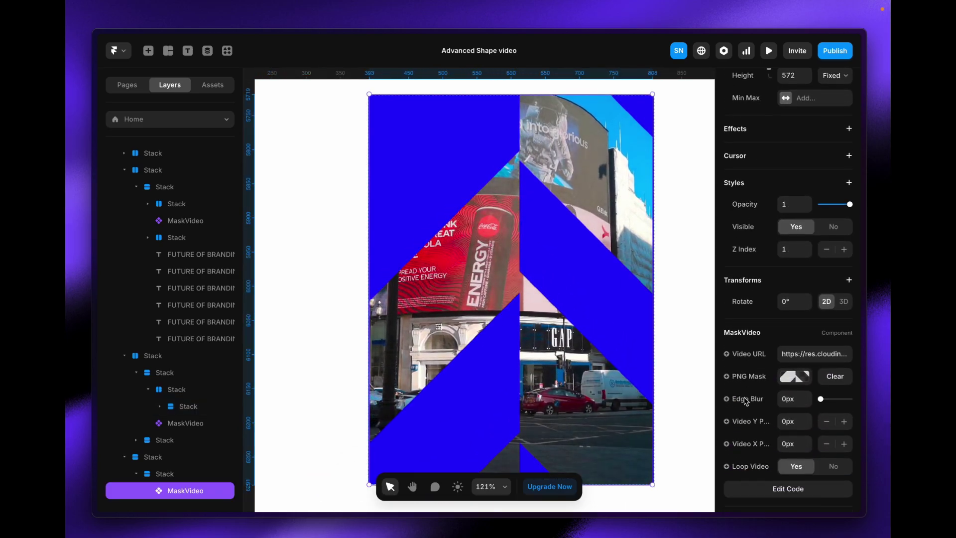
{"action": "left_click", "coordinate": [792, 321]}
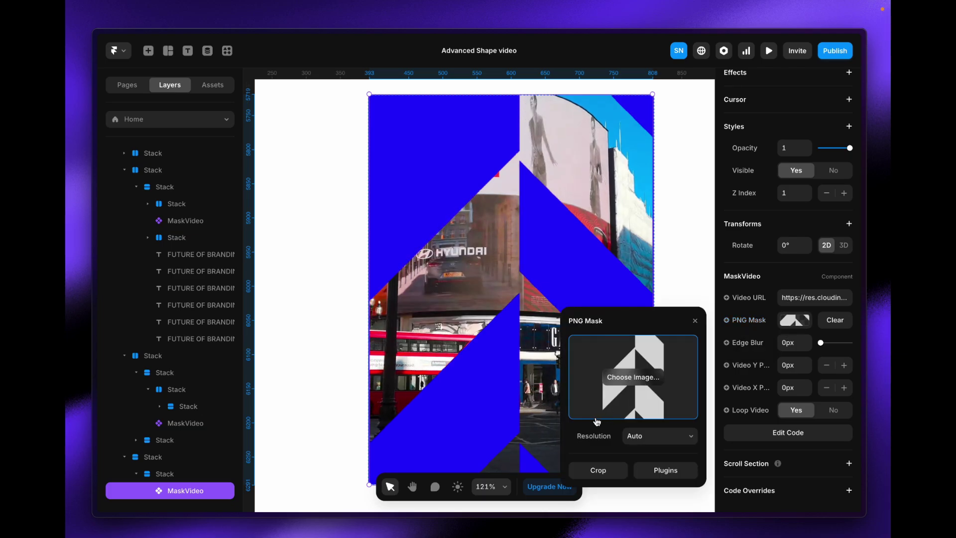
{"action": "left_click", "coordinate": [695, 321]}
{"action": "scroll", "coordinate": [604, 338], "scroll_direction": "down", "scroll_amount": 10}
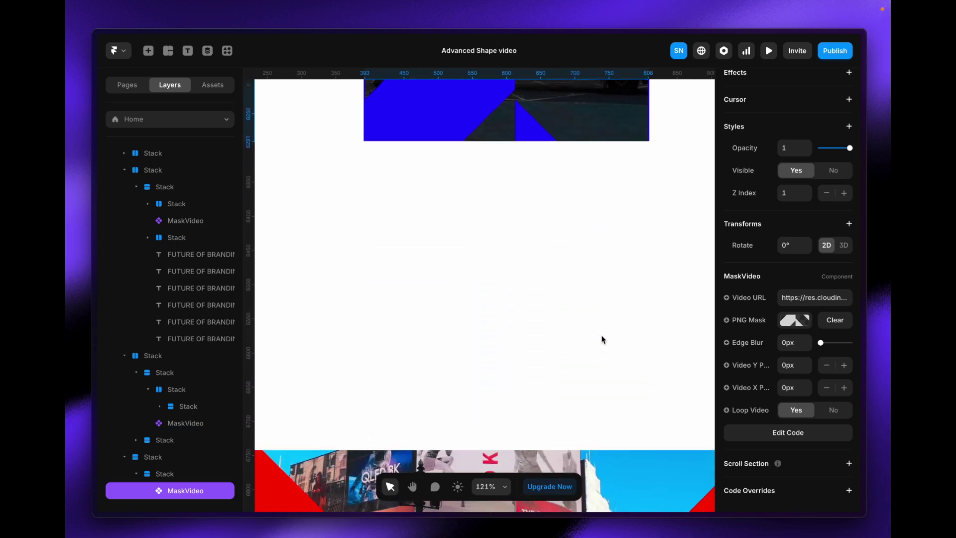
{"action": "scroll", "coordinate": [603, 337], "scroll_direction": "down", "scroll_amount": 5}
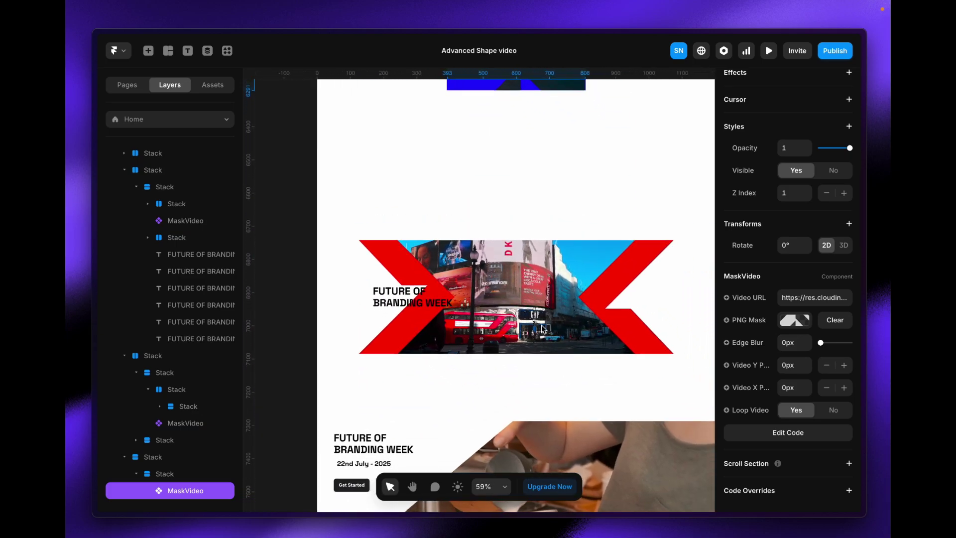
Switch to the Untitled Figma file and move the grey banner shape down from between the red arrows to about Y 1523
{"action": "mouse_move", "coordinate": [66, 243]}
{"action": "left_click", "coordinate": [132, 250]}
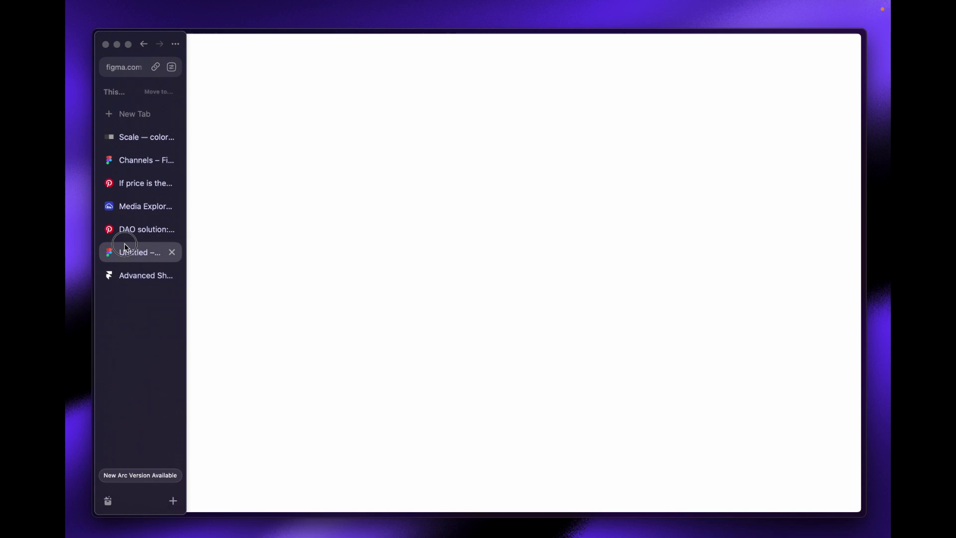
{"action": "scroll", "coordinate": [468, 131], "scroll_direction": "up", "scroll_amount": 5}
{"action": "scroll", "coordinate": [467, 130], "scroll_direction": "down", "scroll_amount": 2}
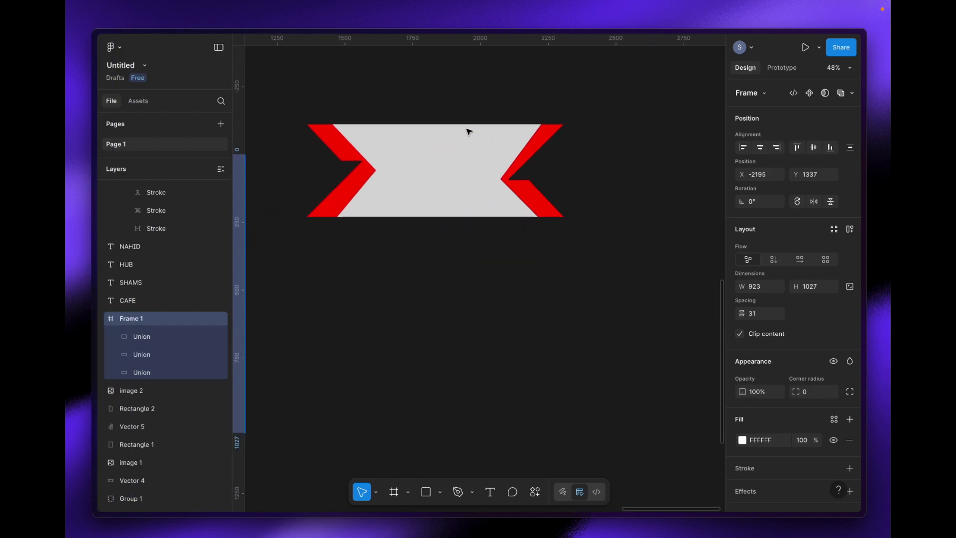
{"action": "left_click", "coordinate": [400, 163]}
{"action": "left_click_drag", "start_coordinate": [431, 165], "coordinate": [429, 243]}
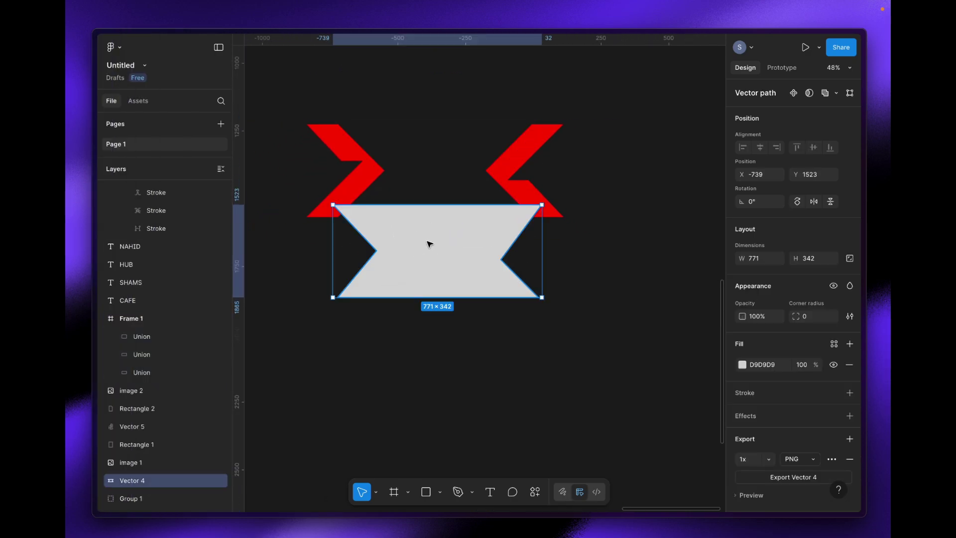
Move the grey banner shape down to about Y 1687, select the red arrow group, and undo back to the banner's original placement
{"action": "key", "text": "ctrl+z"}
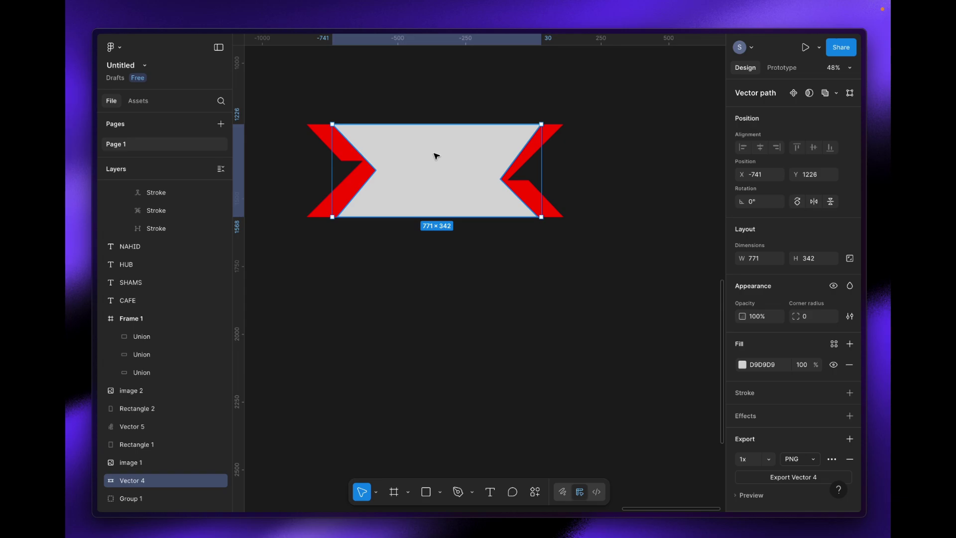
{"action": "left_click_drag", "start_coordinate": [436, 156], "coordinate": [430, 281]}
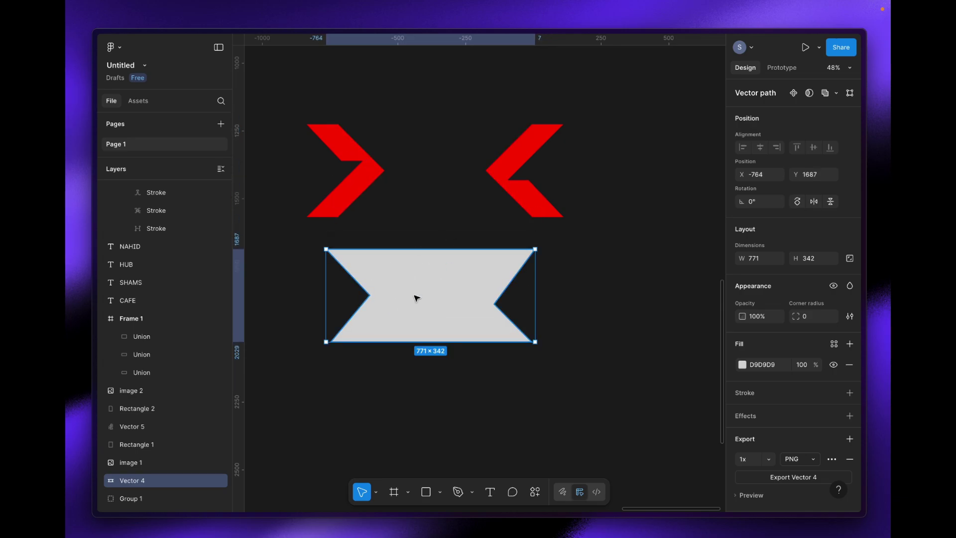
{"action": "left_click", "coordinate": [382, 170]}
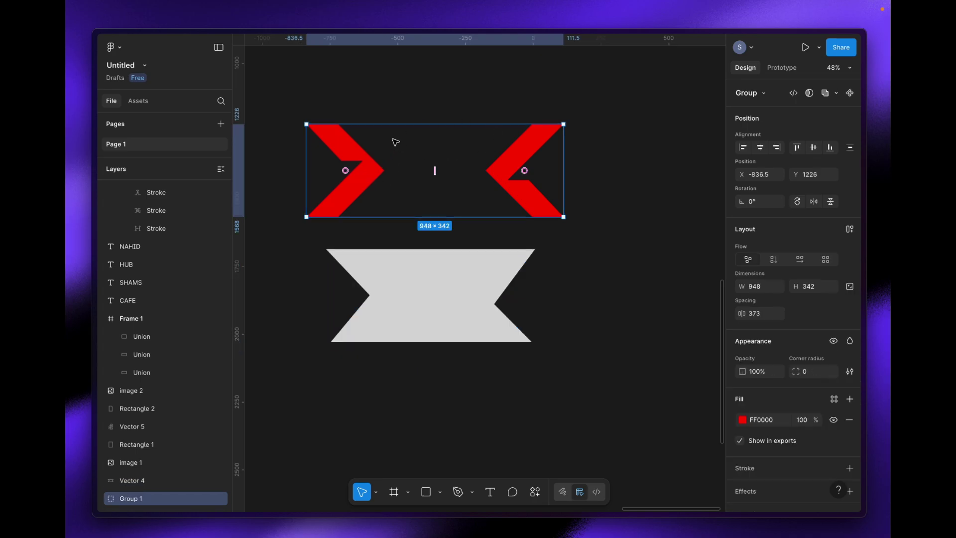
{"action": "key", "text": "ctrl+z"}
{"action": "key", "text": "ctrl+z"}
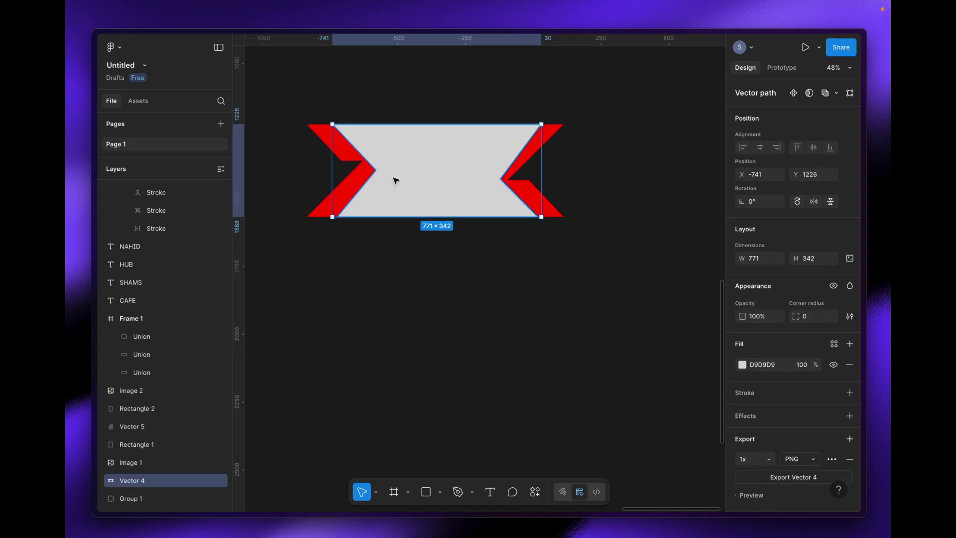
Switch to the Advanced Shape video project in Framer and examine the coffee video section with the angled mask
{"action": "mouse_move", "coordinate": [66, 308]}
{"action": "left_click", "coordinate": [120, 280]}
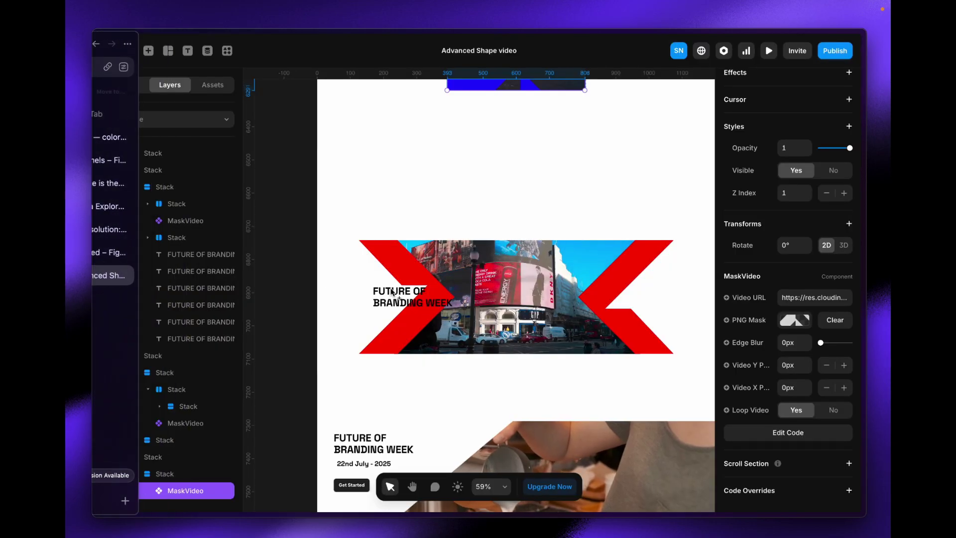
{"action": "scroll", "coordinate": [461, 303], "scroll_direction": "down", "scroll_amount": 5}
Switch to the Untitled Figma file and select the white angled shape above the posters
{"action": "mouse_move", "coordinate": [67, 294]}
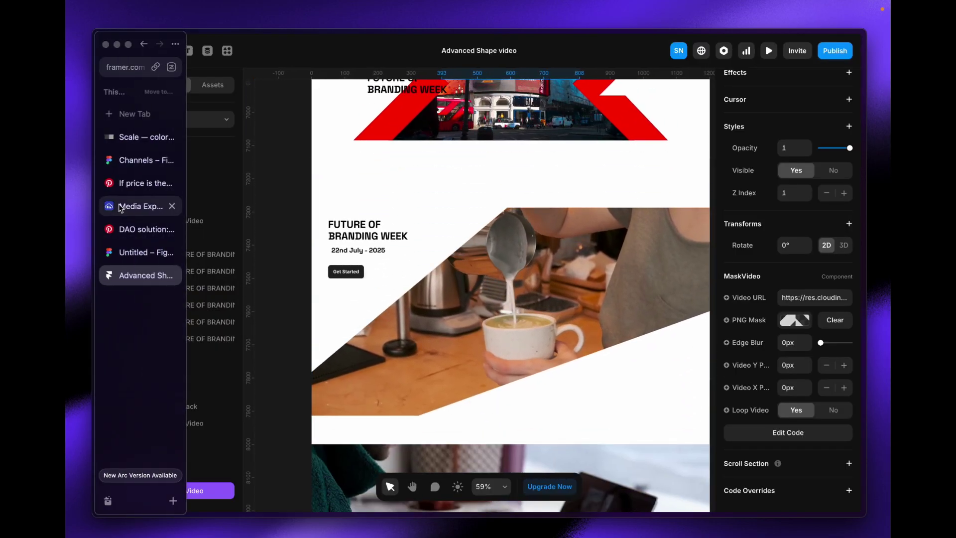
{"action": "left_click", "coordinate": [136, 253]}
{"action": "scroll", "coordinate": [376, 215], "scroll_direction": "down", "scroll_amount": 5}
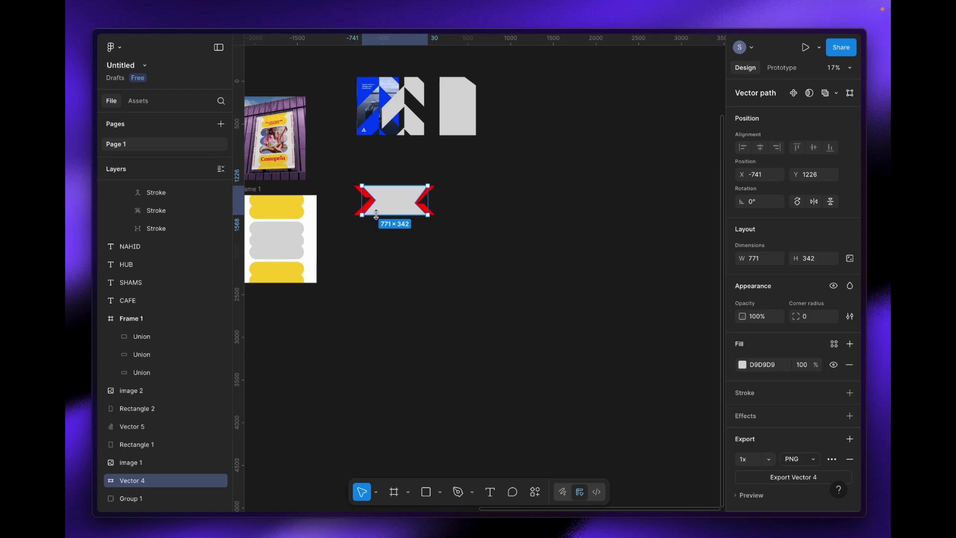
{"action": "scroll", "coordinate": [376, 219], "scroll_direction": "up", "scroll_amount": 4}
{"action": "left_click", "coordinate": [376, 227]}
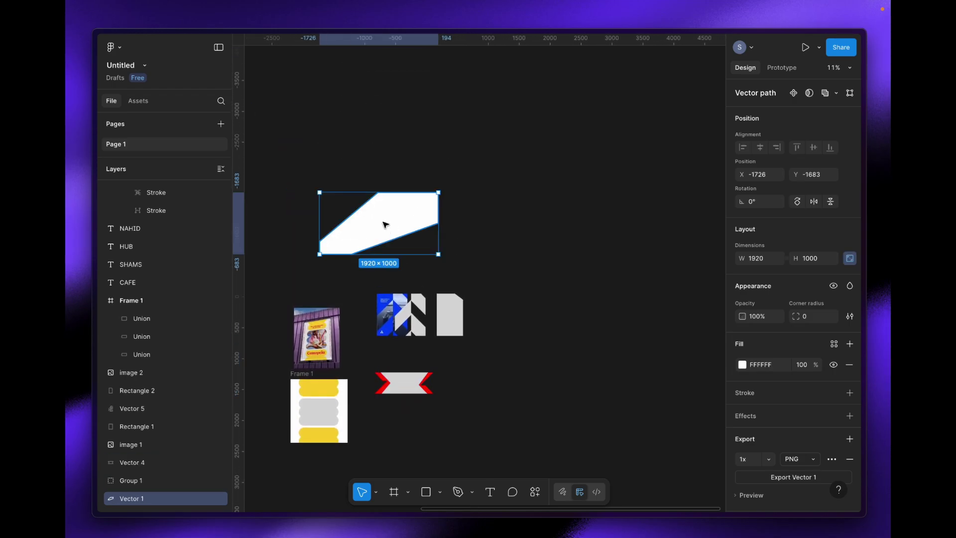
Switch to the Advanced Shape video project in Framer and select the outlined-text MaskVideo over the laptop video
{"action": "mouse_move", "coordinate": [65, 224]}
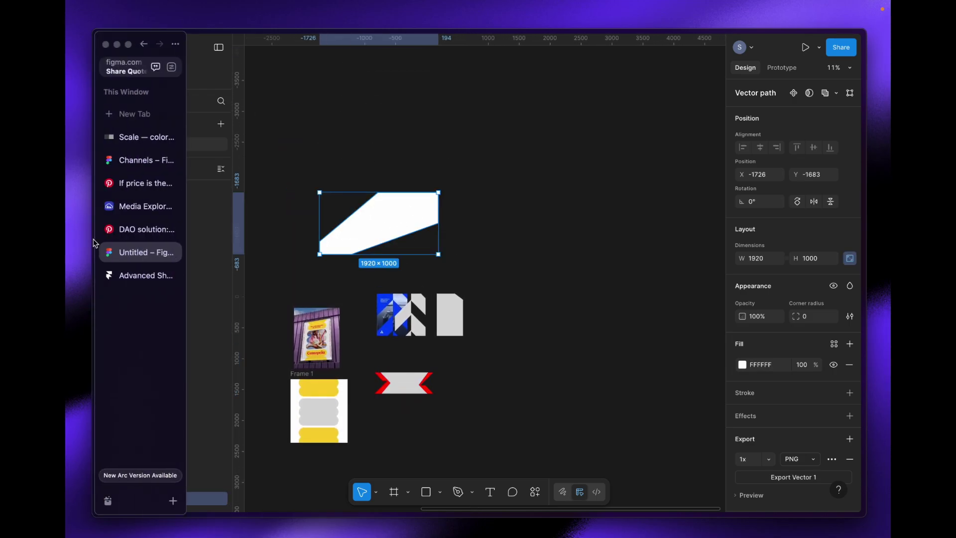
{"action": "left_click", "coordinate": [121, 281]}
{"action": "scroll", "coordinate": [376, 236], "scroll_direction": "down", "scroll_amount": 5}
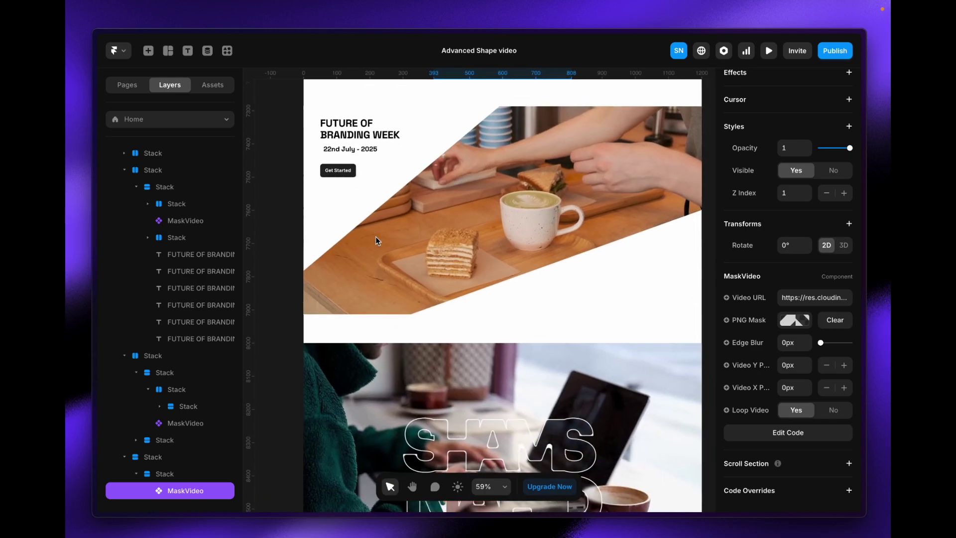
{"action": "scroll", "coordinate": [375, 236], "scroll_direction": "down", "scroll_amount": 2}
{"action": "left_click", "coordinate": [482, 234]}
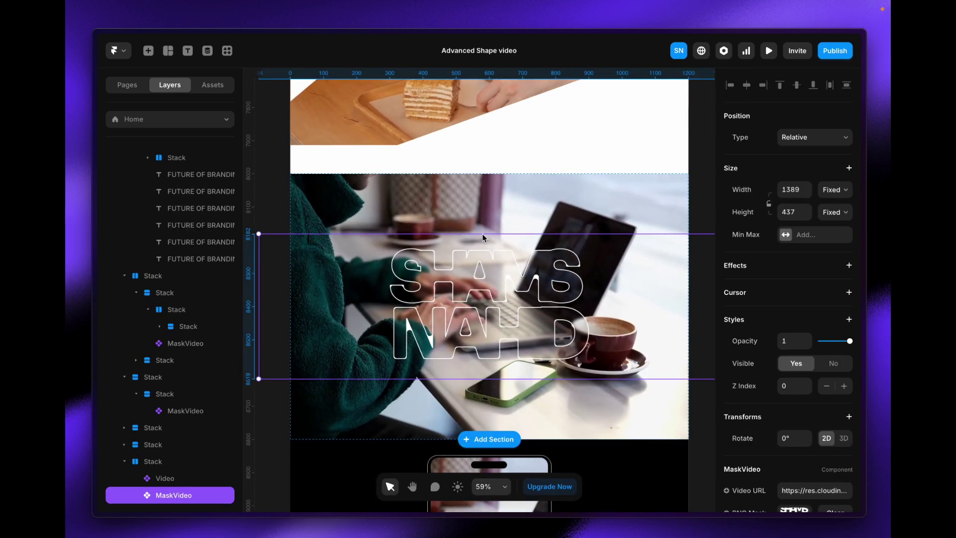
Move the phone mockup's MaskVideo aside to expose its outline frame, select the frame, and undo the move
{"action": "scroll", "coordinate": [473, 249], "scroll_direction": "down", "scroll_amount": 8}
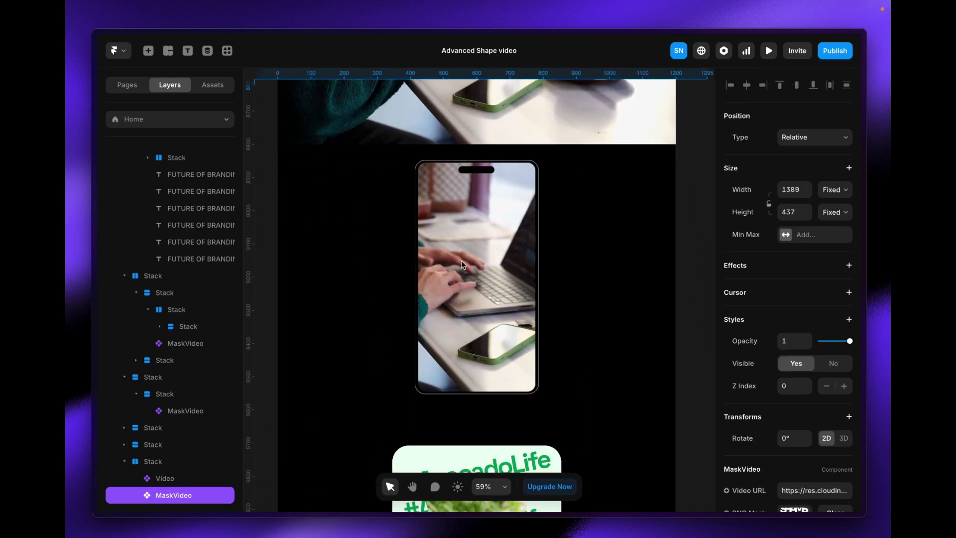
{"action": "left_click", "coordinate": [474, 253]}
{"action": "scroll", "coordinate": [473, 253], "scroll_direction": "up", "scroll_amount": 5}
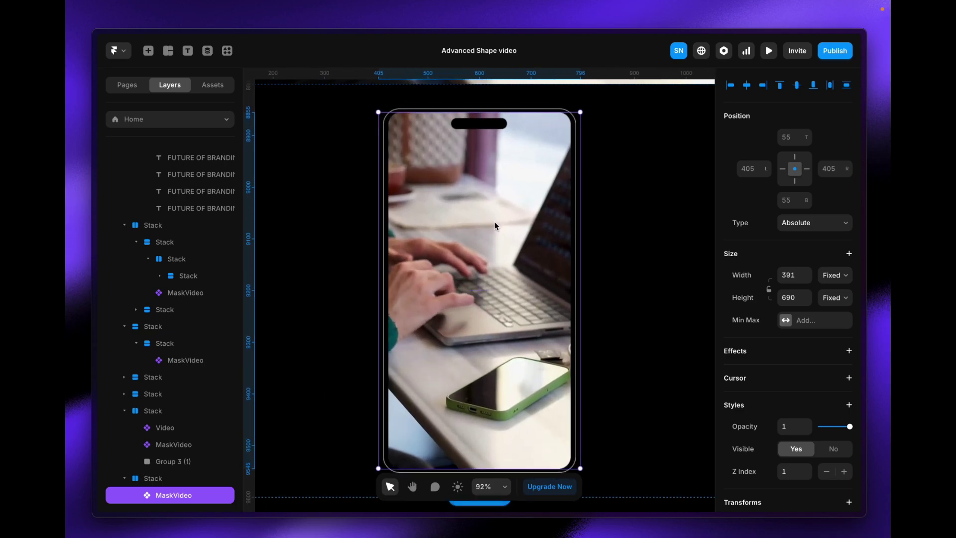
{"action": "left_click_drag", "start_coordinate": [494, 222], "coordinate": [356, 228]}
{"action": "left_click", "coordinate": [506, 114]}
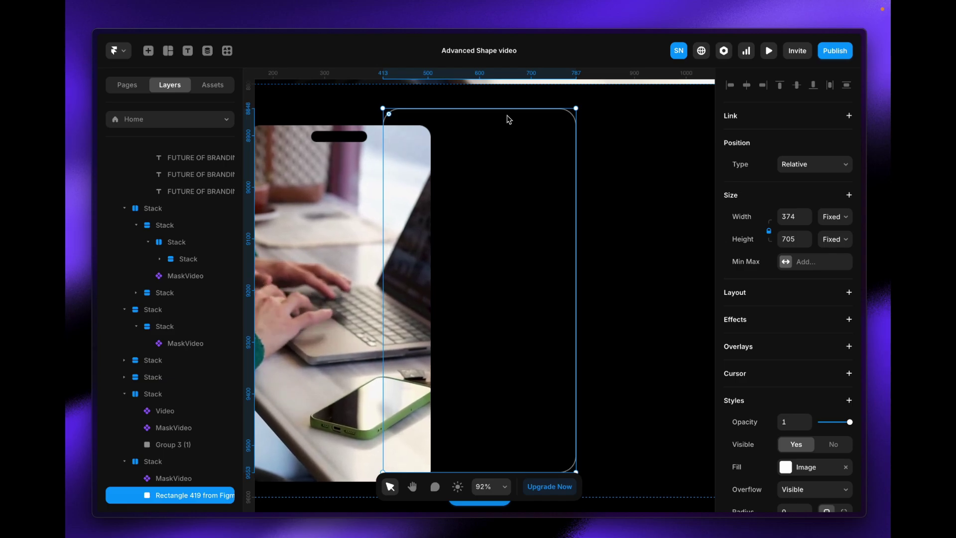
{"action": "key", "text": "ctrl+z"}
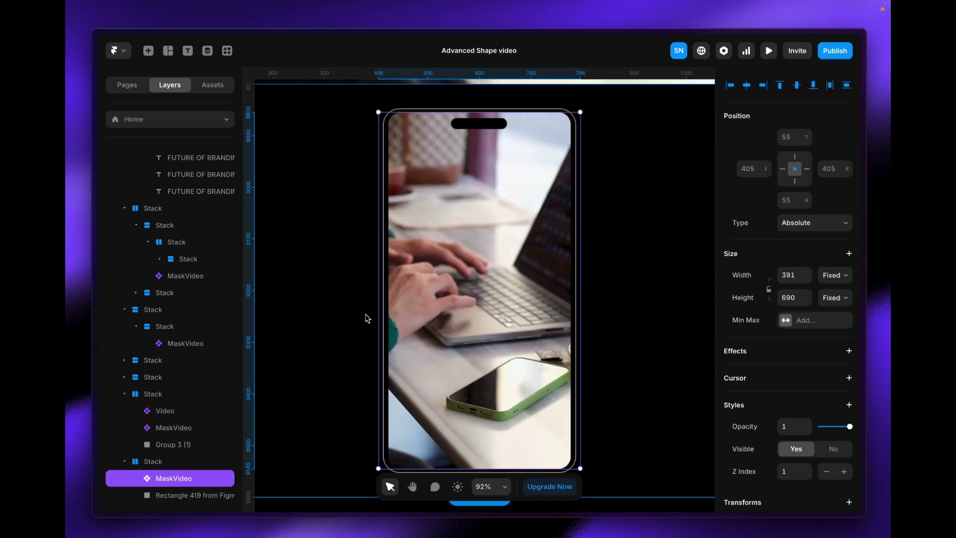
Examine the #AvocadoLife card with its wavy star-shaped masked video
{"action": "scroll", "coordinate": [367, 317], "scroll_direction": "down", "scroll_amount": 7}
{"action": "scroll", "coordinate": [365, 314], "scroll_direction": "down", "scroll_amount": 3}
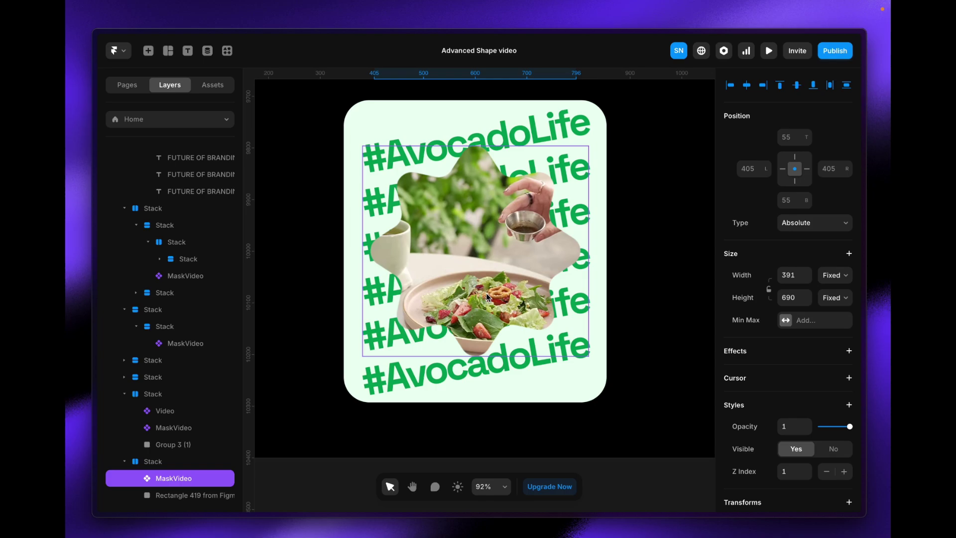